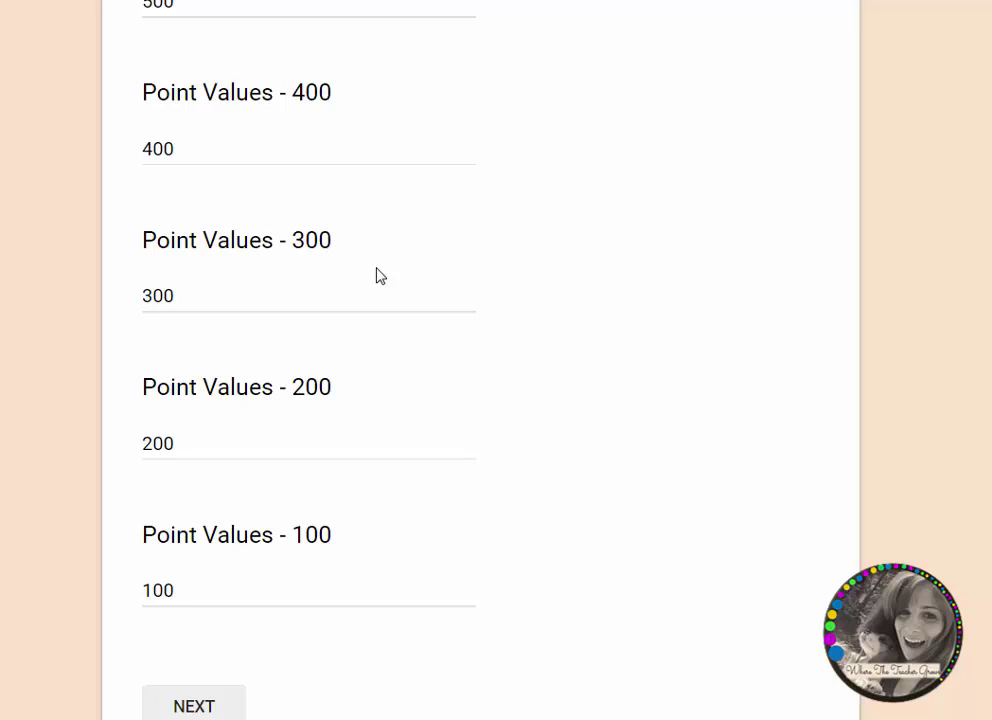
# - Continue past the point values page and enter "Summertime Fun" as the title of Category 1
pyautogui.scroll(-3, 380, 276)
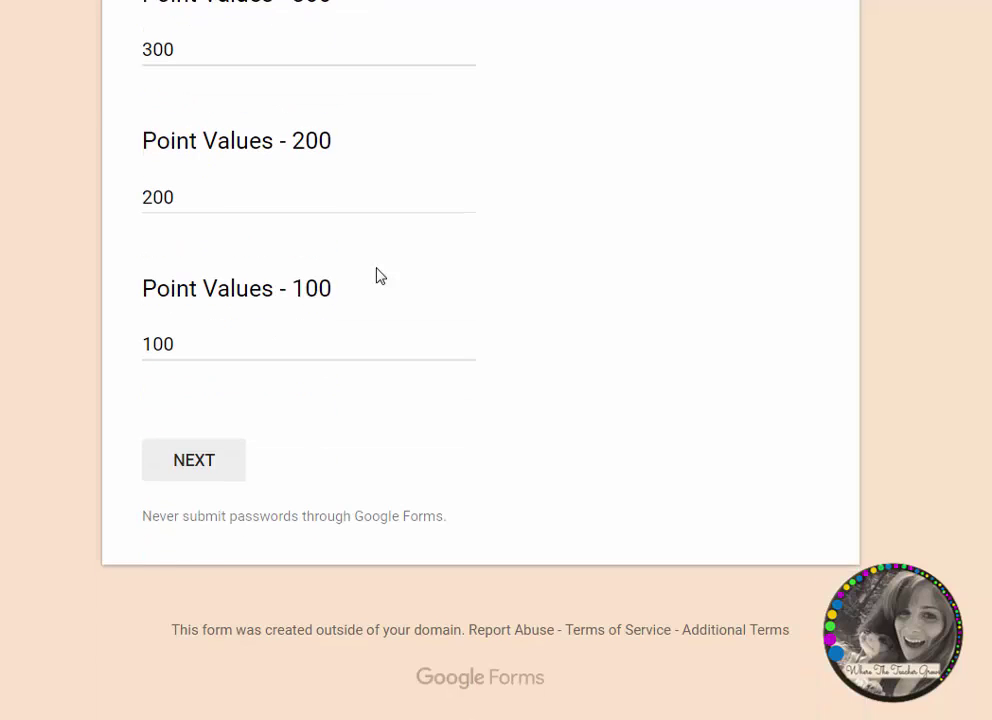
pyautogui.click(180, 458)
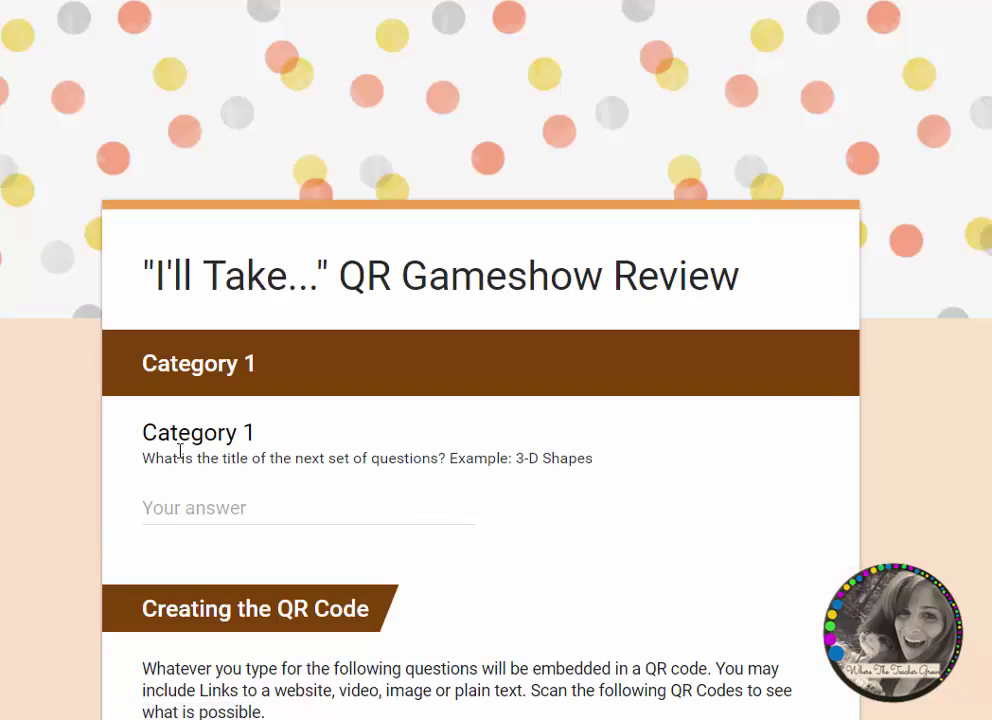
pyautogui.click(180, 510)
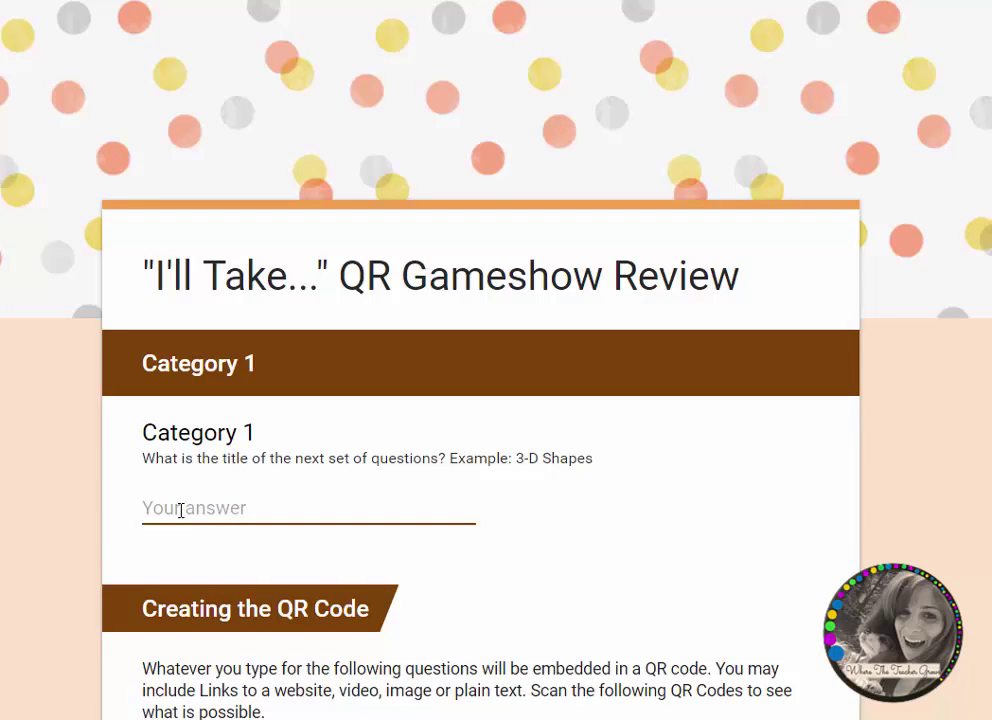
pyautogui.write('Summ')
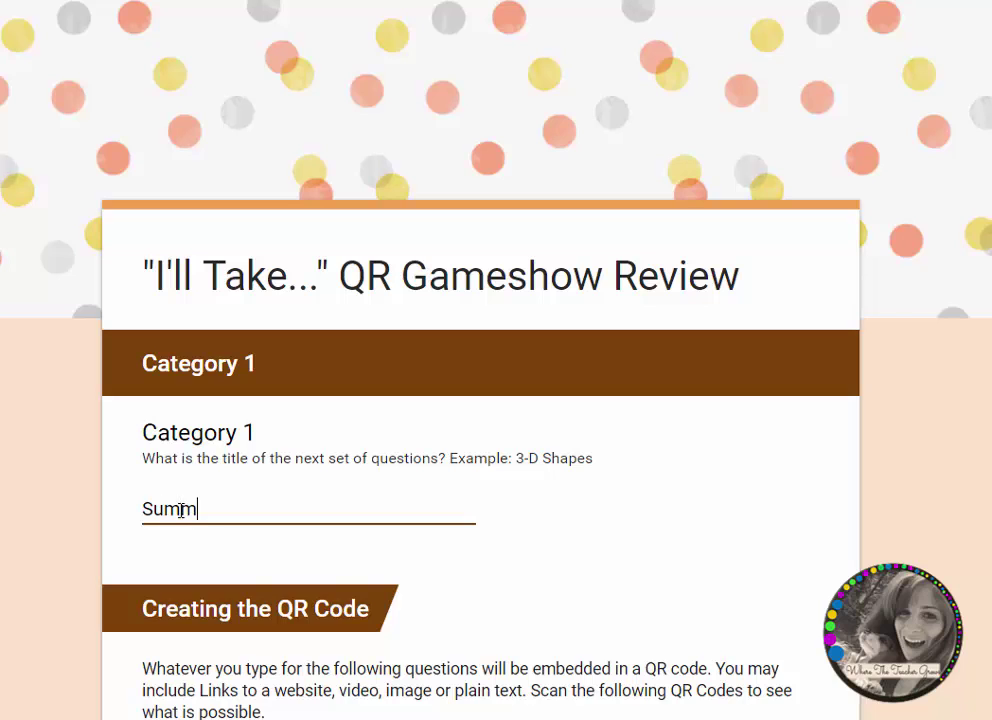
pyautogui.write('ertime Fun')
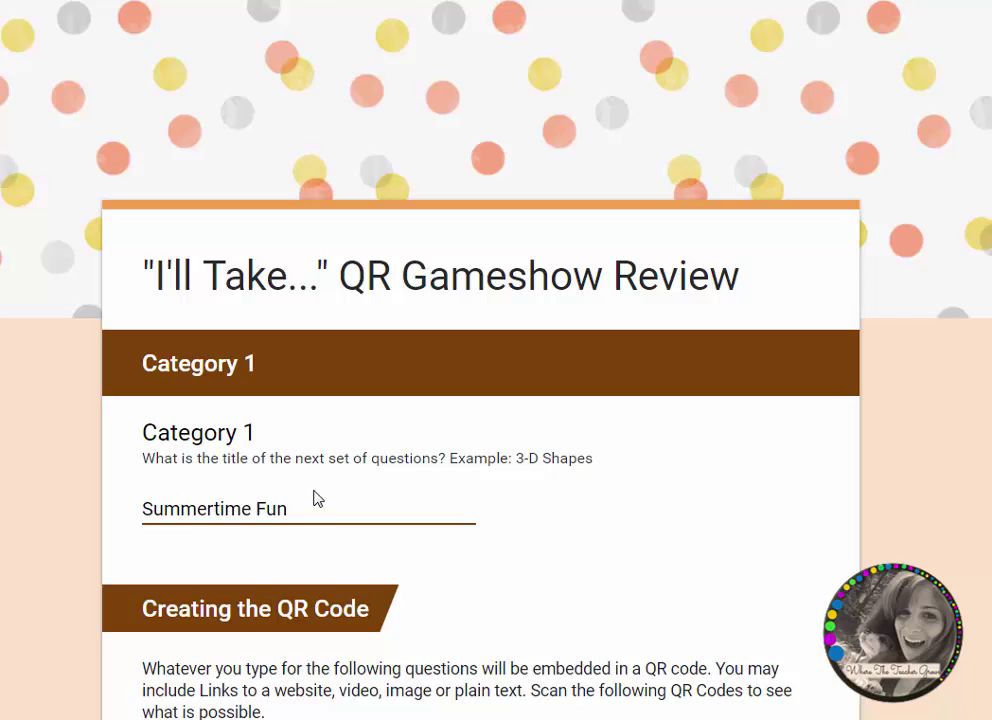
# - Fill in the C1 500pt answer with "Jumping into water and moving arms and legs at the same time."
pyautogui.scroll(-1, 313, 490)
pyautogui.scroll(-3, 313, 497)
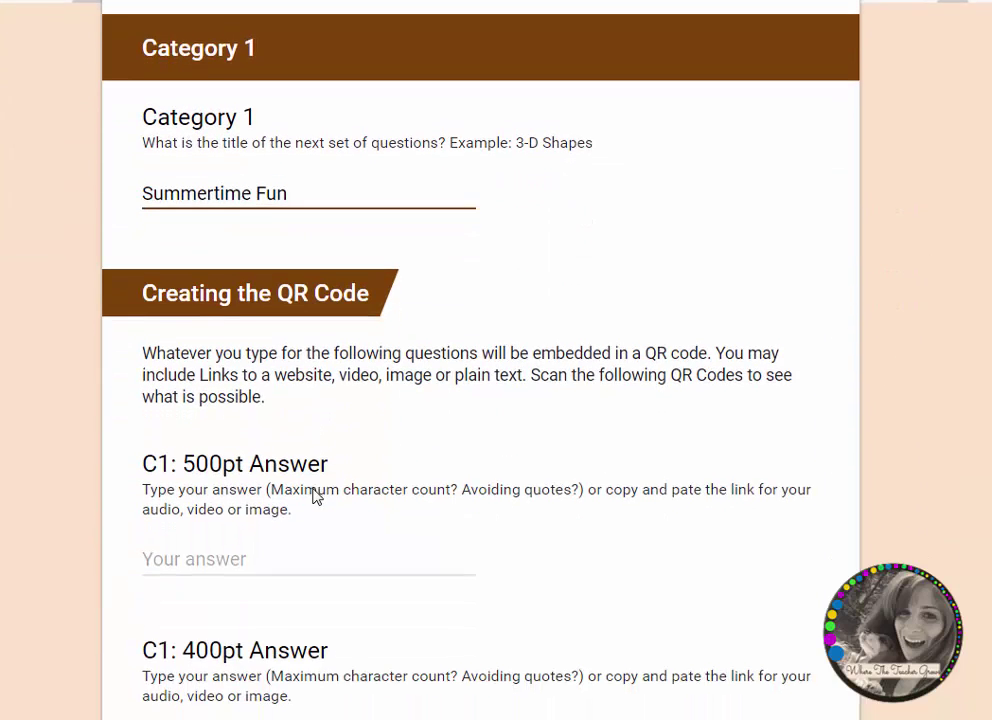
pyautogui.scroll(-1, 313, 497)
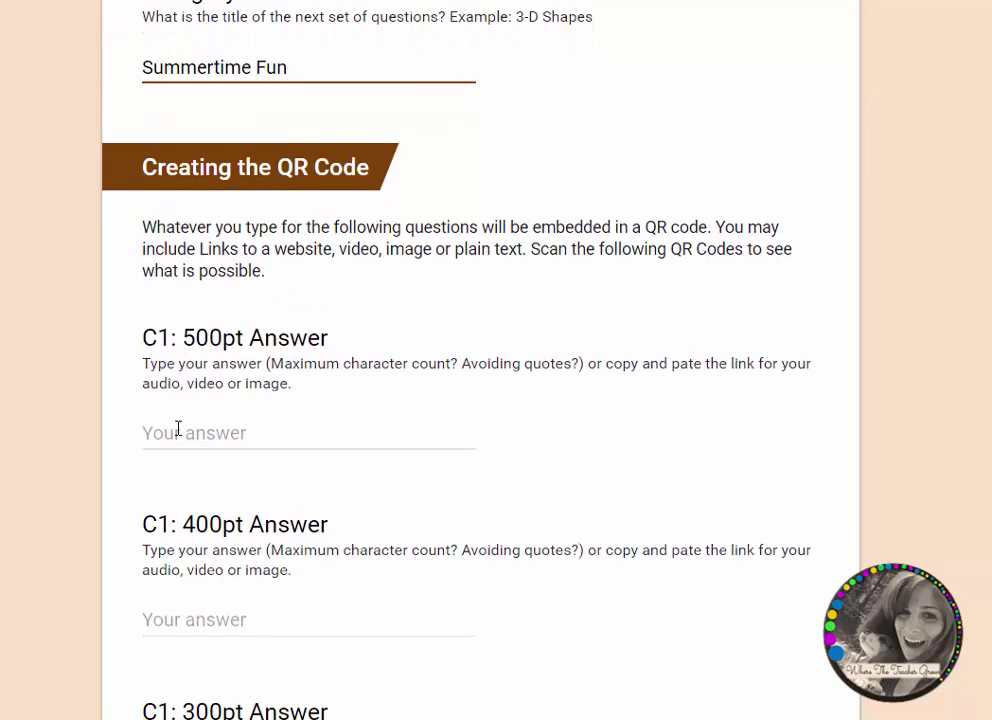
pyautogui.click(178, 428)
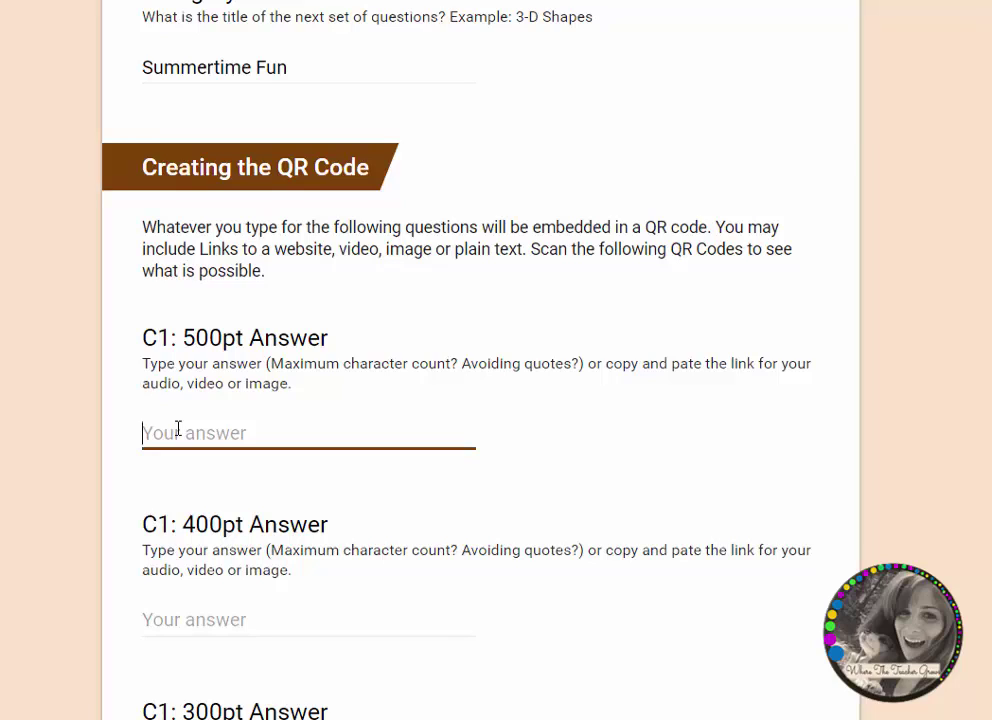
pyautogui.write('Jumping into wat')
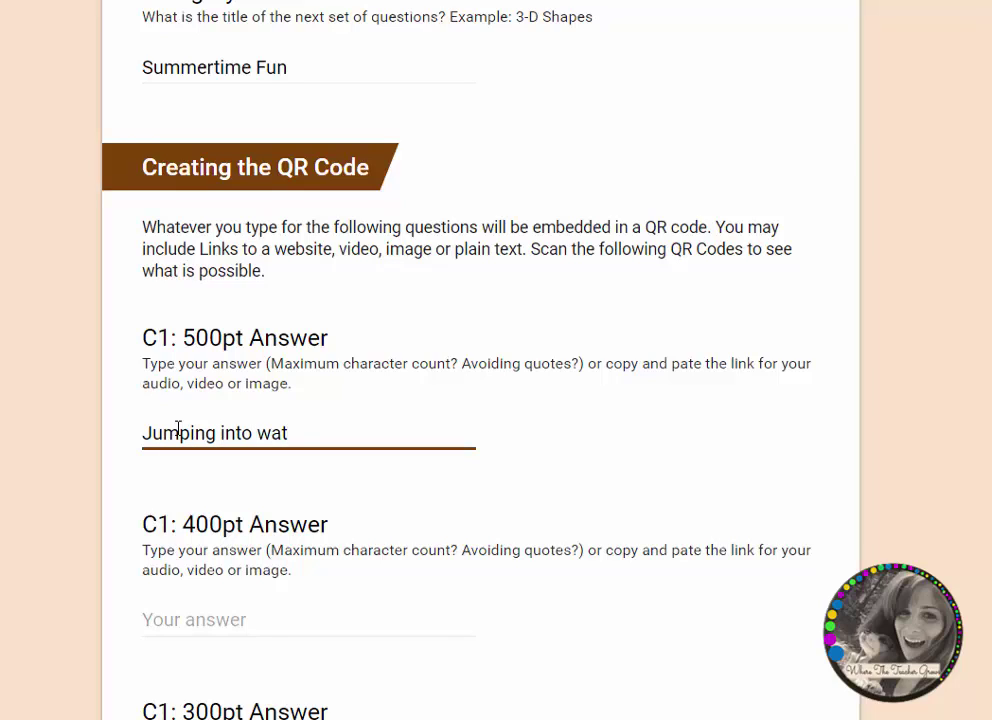
pyautogui.write('er and moving ')
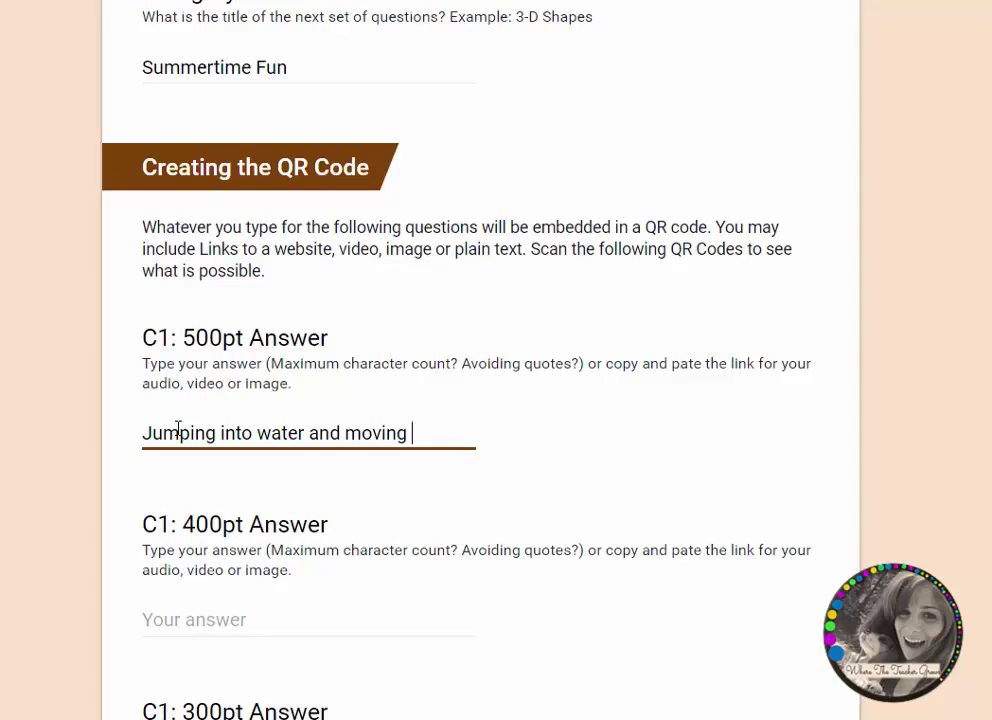
pyautogui.write('arms and legs')
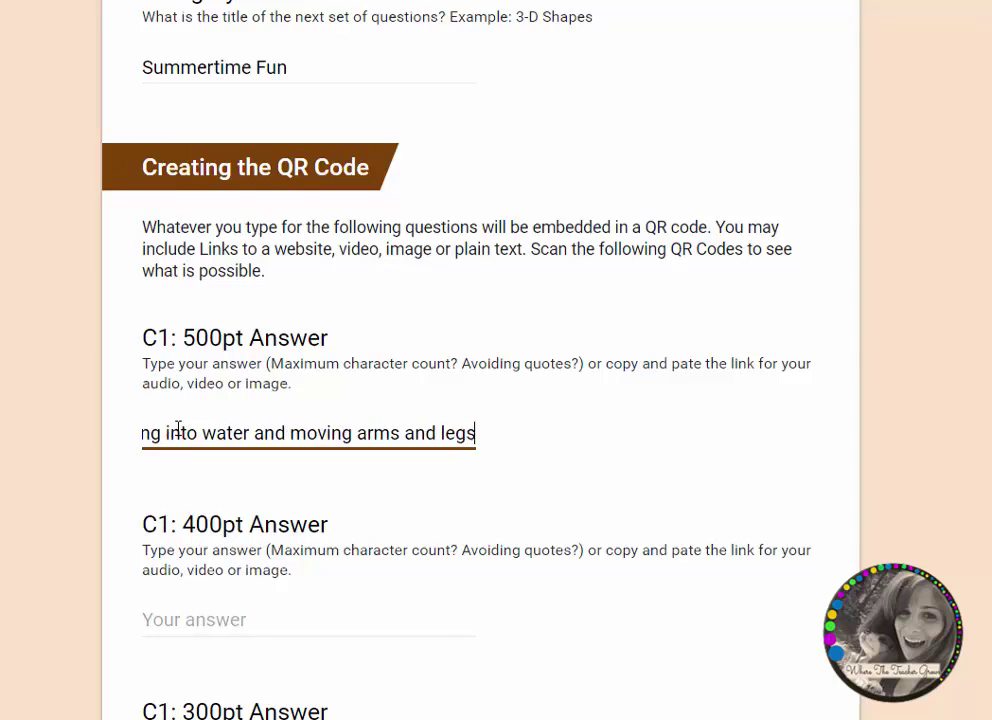
pyautogui.write(' at the same time.')
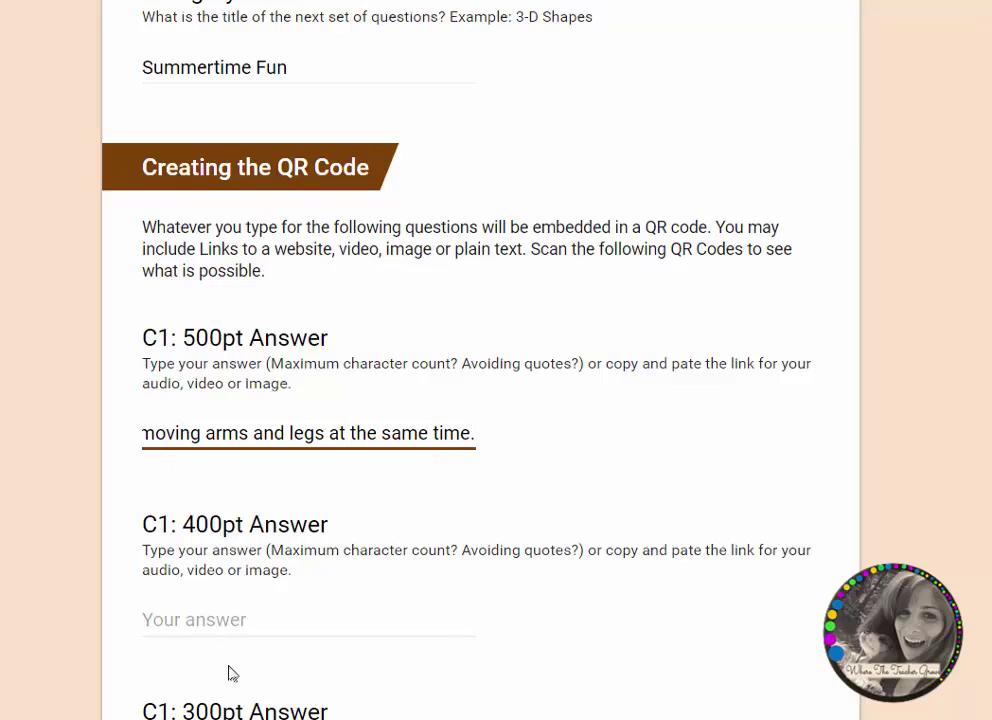
# - Fill in the C1 400pt answer with "cold treat in a 3-d shape"
pyautogui.click(212, 626)
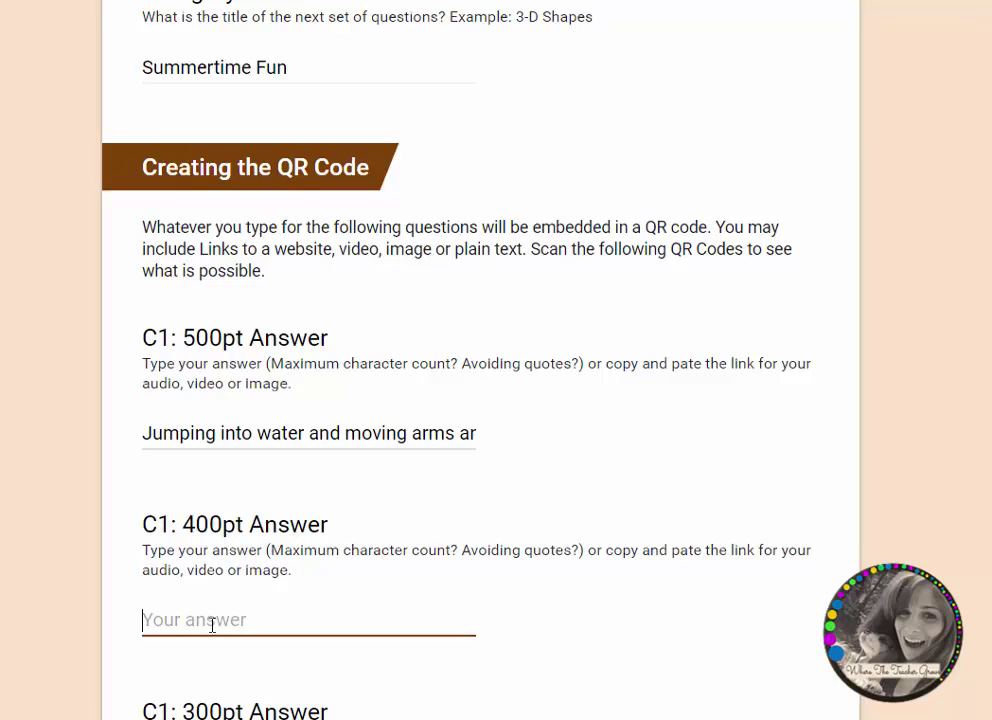
pyautogui.write('cold treat ')
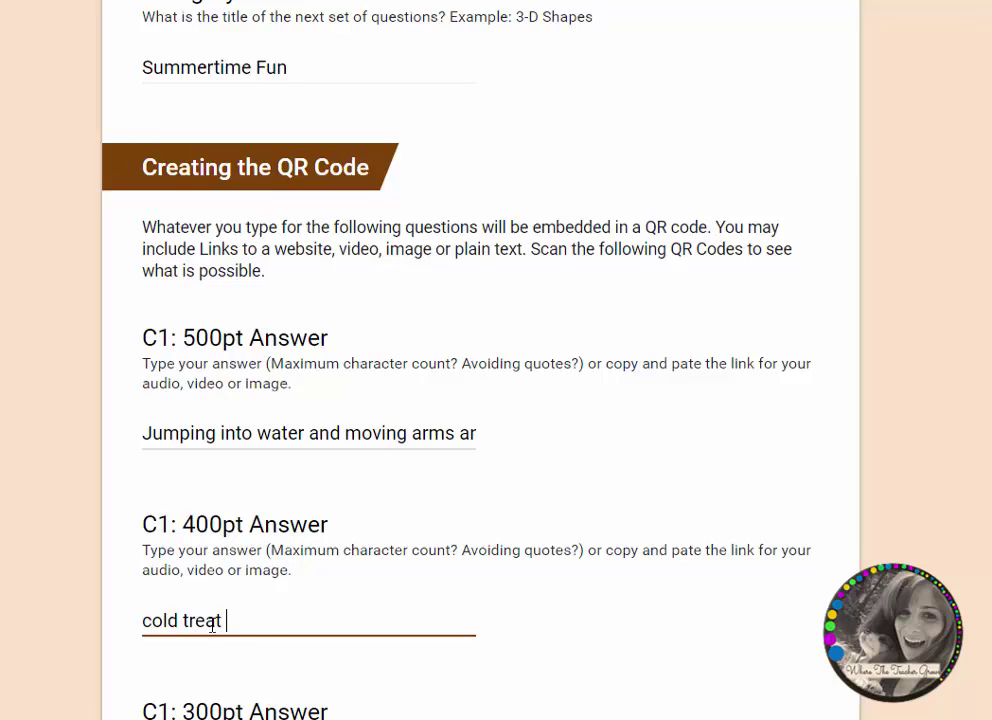
pyautogui.write('in a 3-d shape')
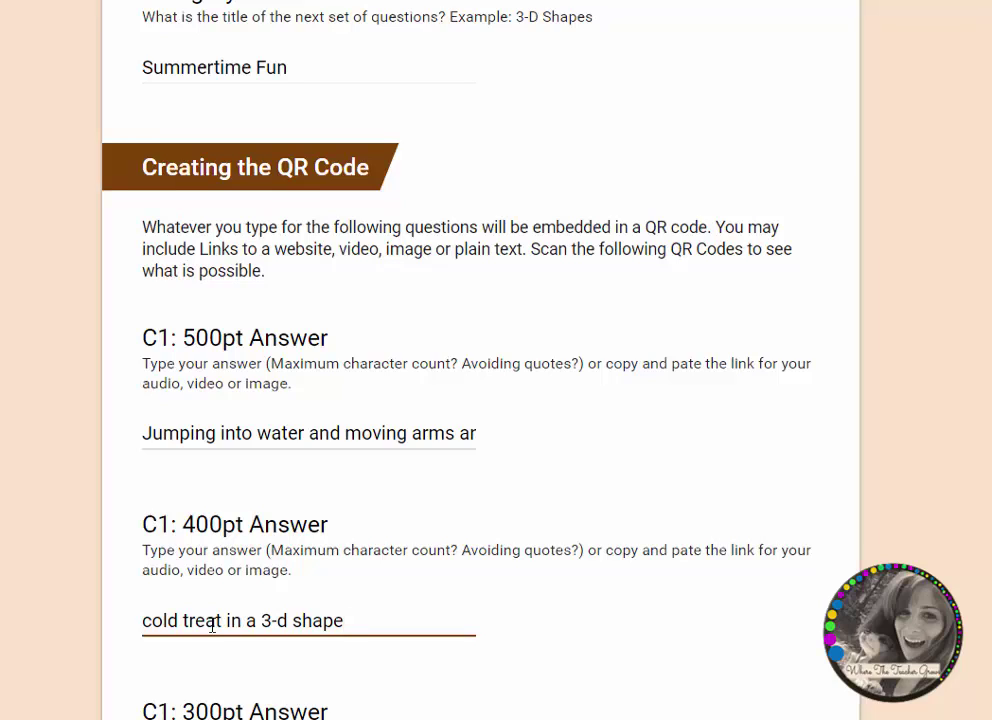
# - Leave the remaining Category 1 answers blank, answer "Yes!" to adding another category, and continue to the Category 2 page
pyautogui.scroll(-3, 341, 647)
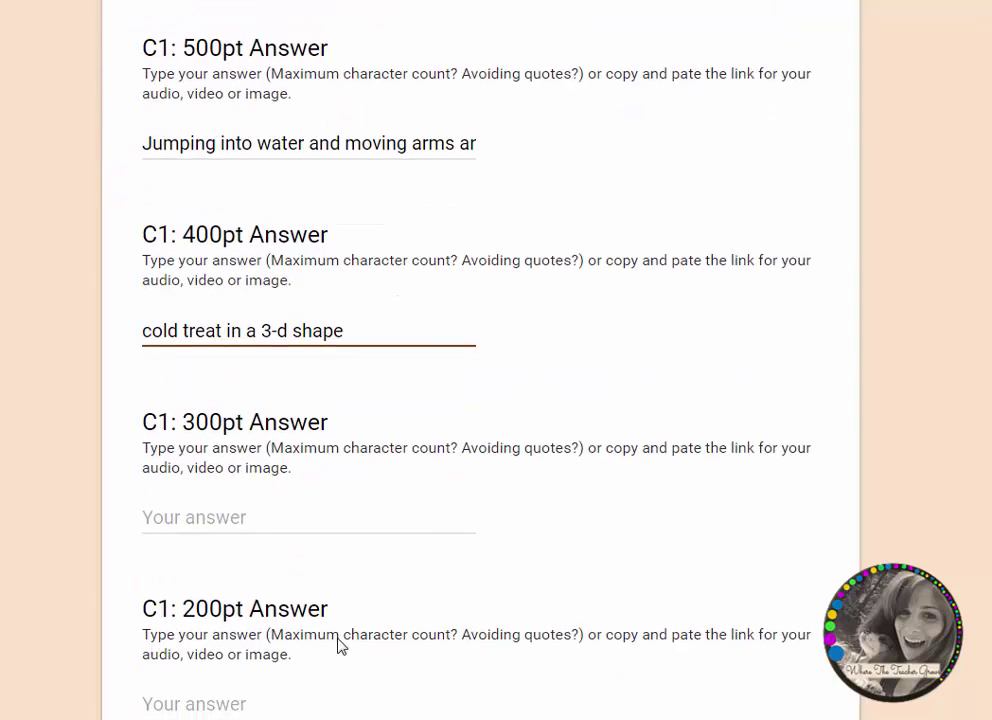
pyautogui.scroll(-5, 232, 537)
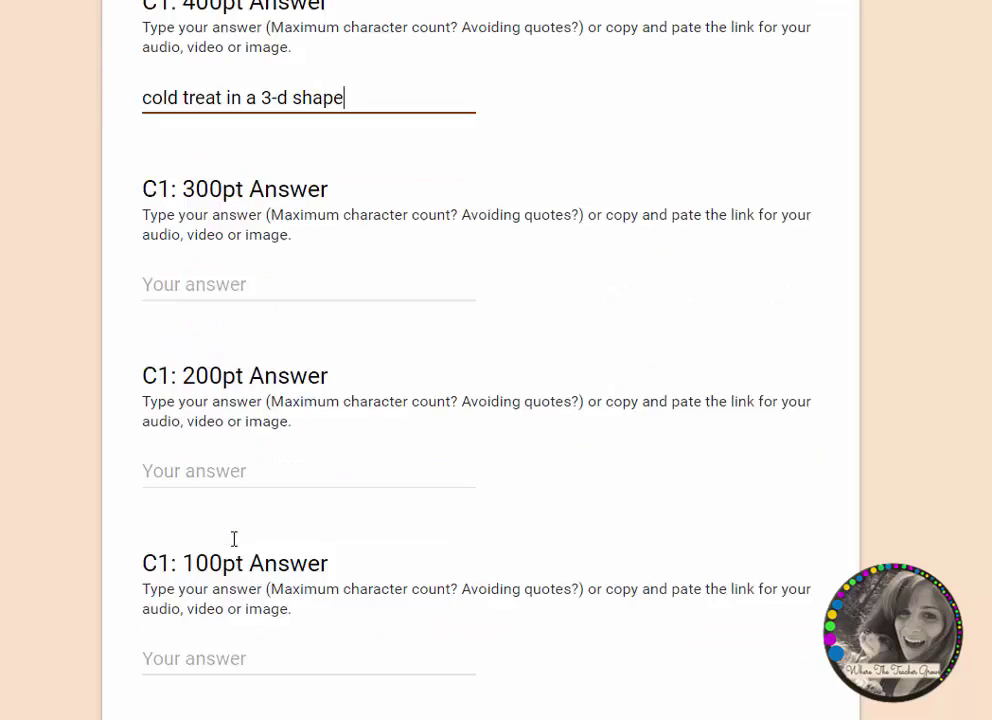
pyautogui.scroll(-3, 233, 540)
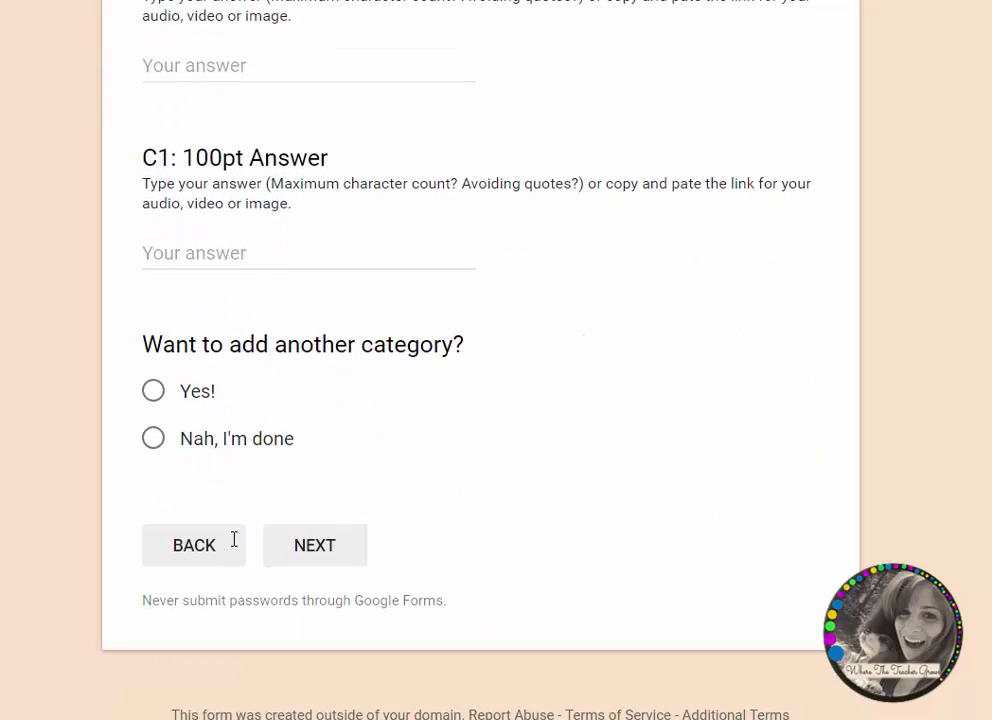
pyautogui.click(152, 393)
pyautogui.click(317, 553)
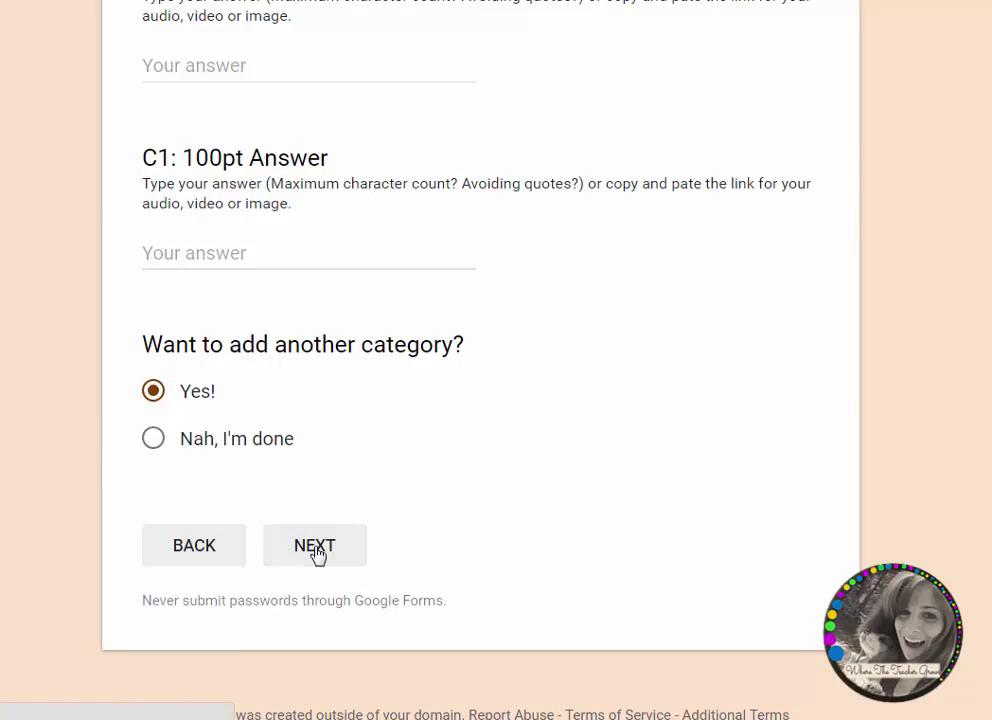
# - Enter "Synonyms" as the title of Category 2
pyautogui.scroll(-3, 418, 440)
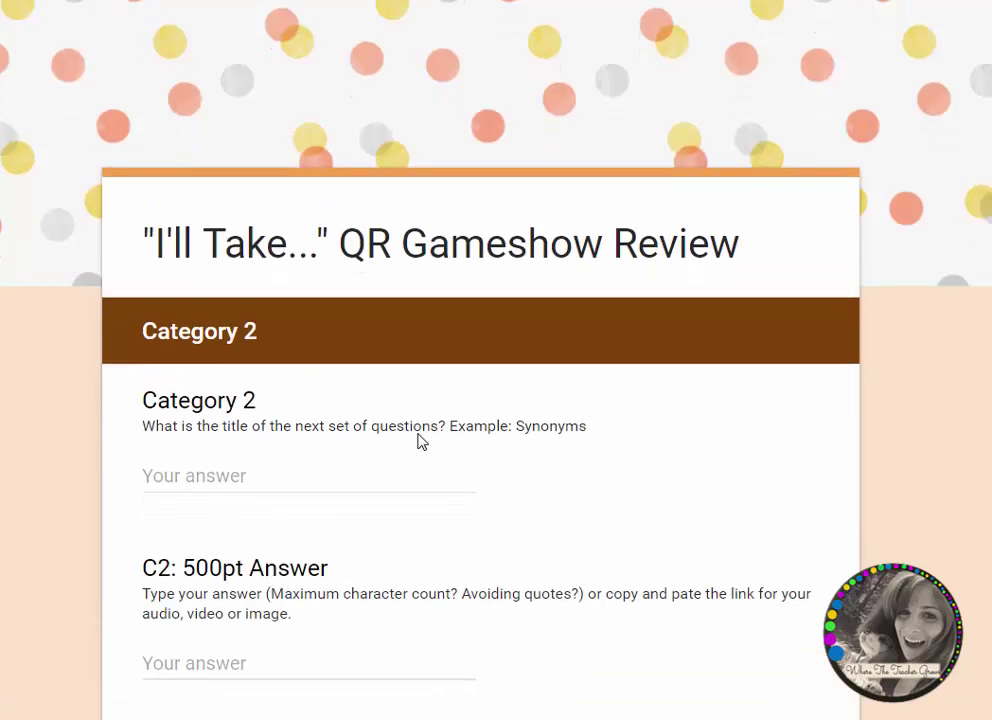
pyautogui.click(284, 283)
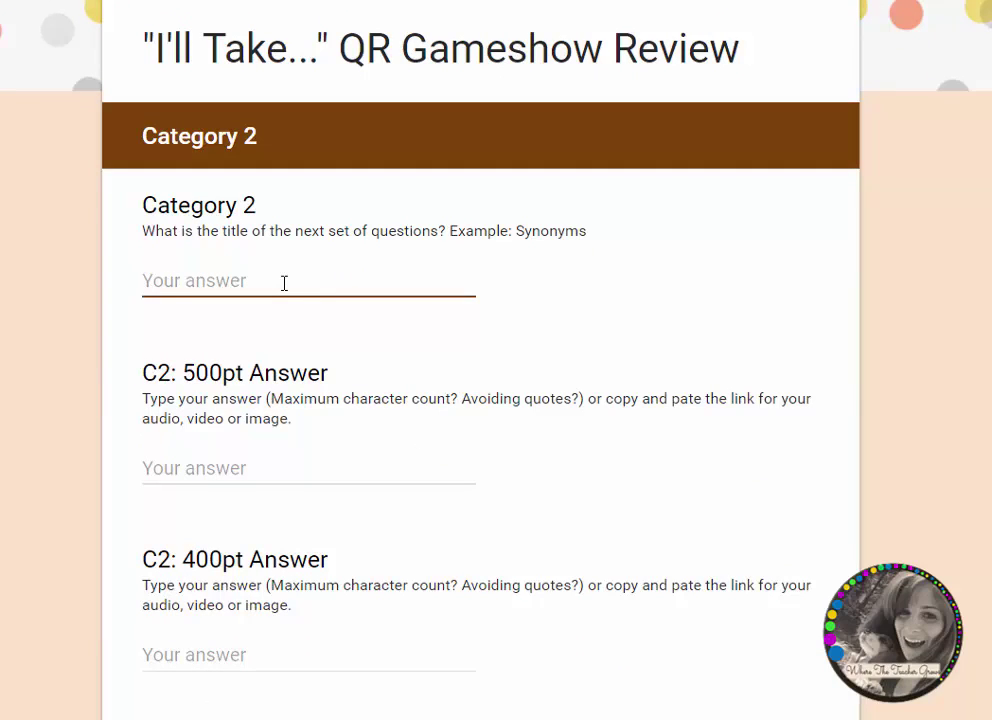
pyautogui.write('Synn')
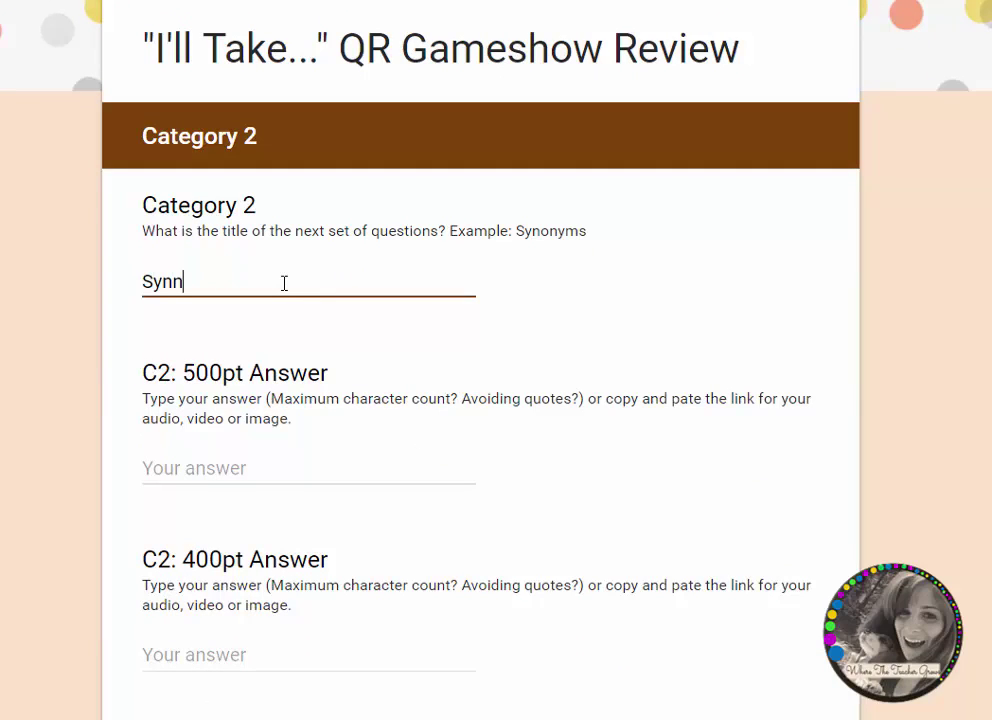
pyautogui.press('BackSpace')
pyautogui.write('onyms')
# - Fill in the Category 2 answers: "Happy" for 500pt, "Excited" for 400pt and "Furious" for 300pt
pyautogui.click(240, 473)
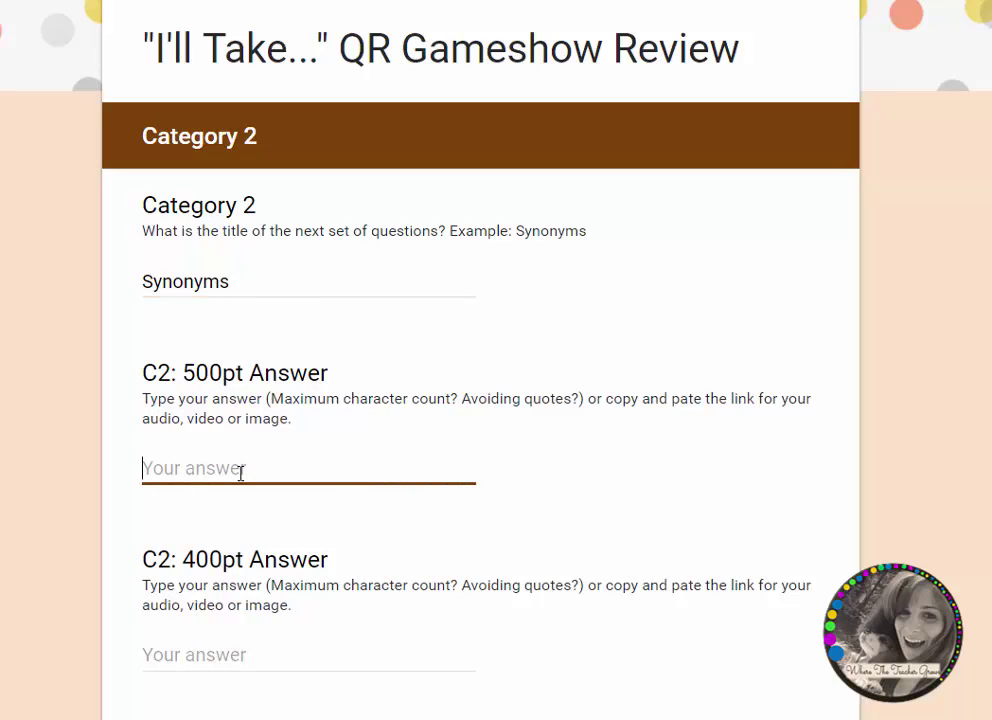
pyautogui.write('Happy')
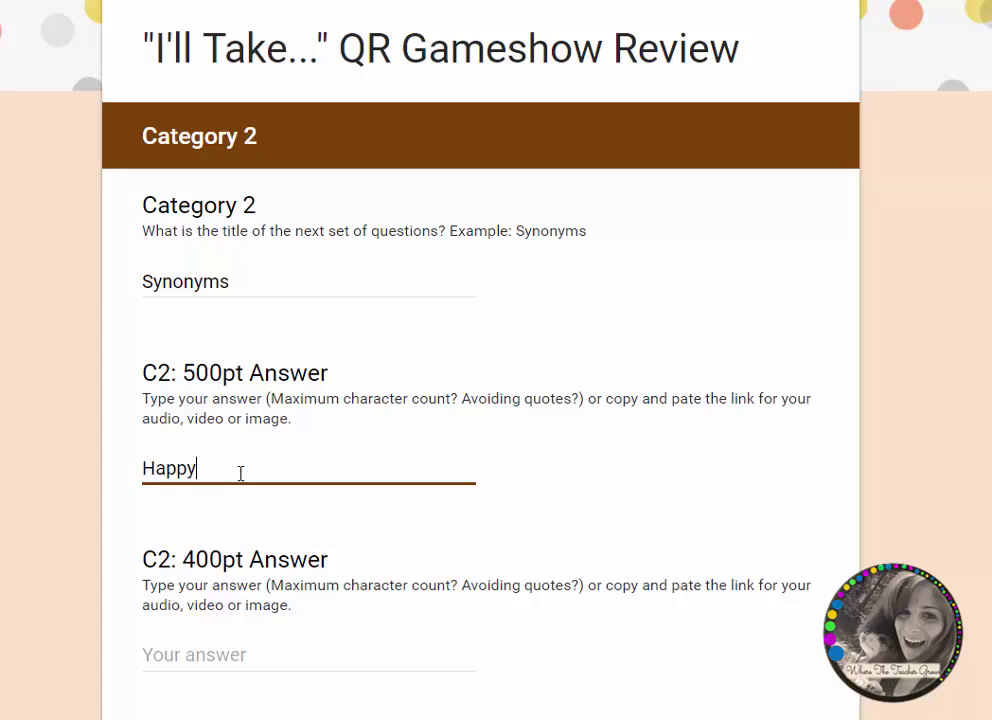
pyautogui.scroll(-2, 344, 538)
pyautogui.click(173, 427)
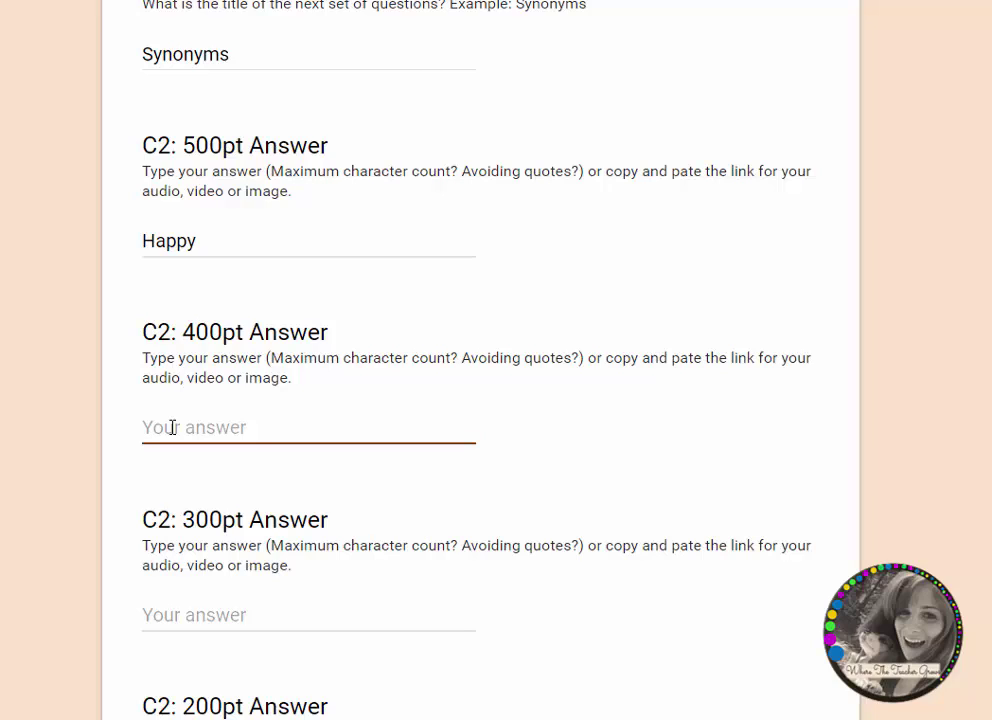
pyautogui.write('Excited')
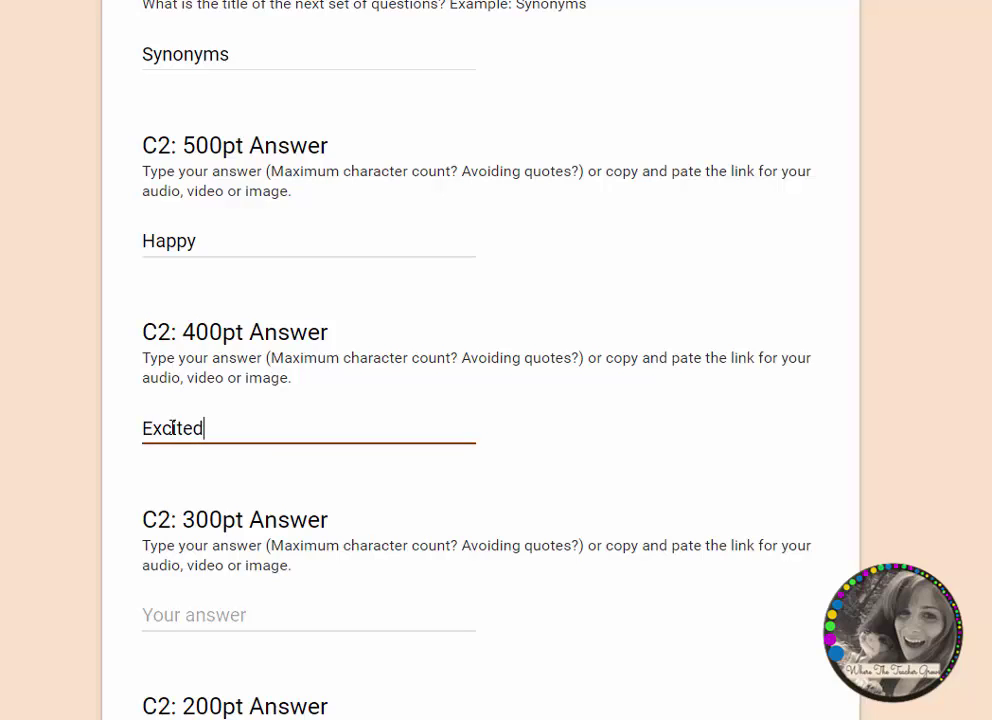
pyautogui.click(202, 612)
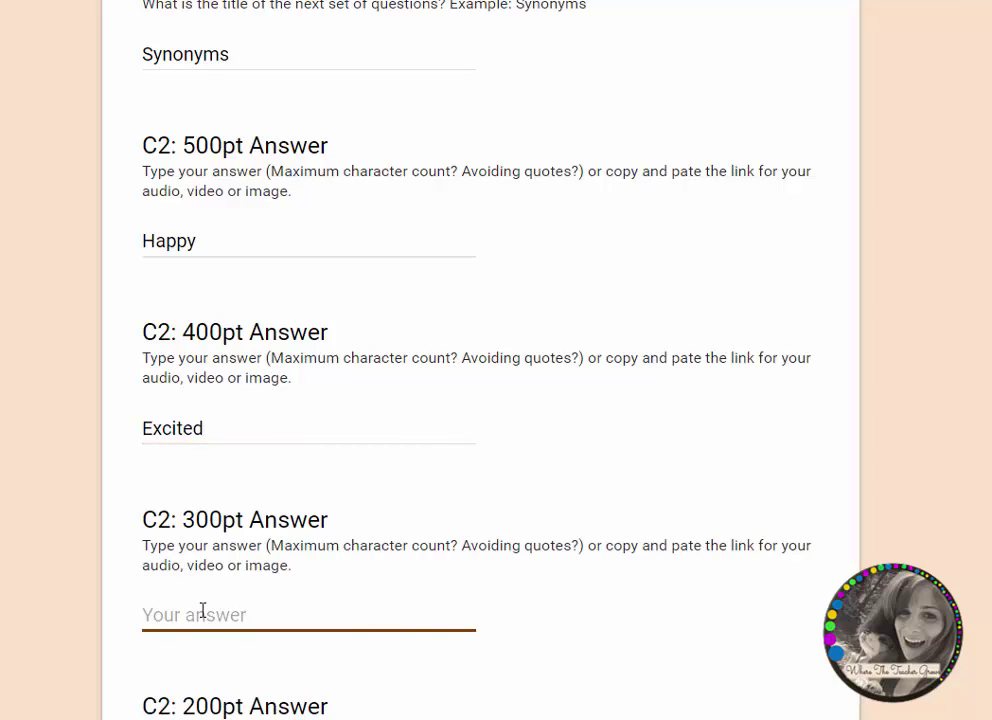
pyautogui.write('Furious')
# - Answer "Nah, I'm done" to adding another category and submit the form with the Last Chance Answer left blank
pyautogui.scroll(-2, 252, 616)
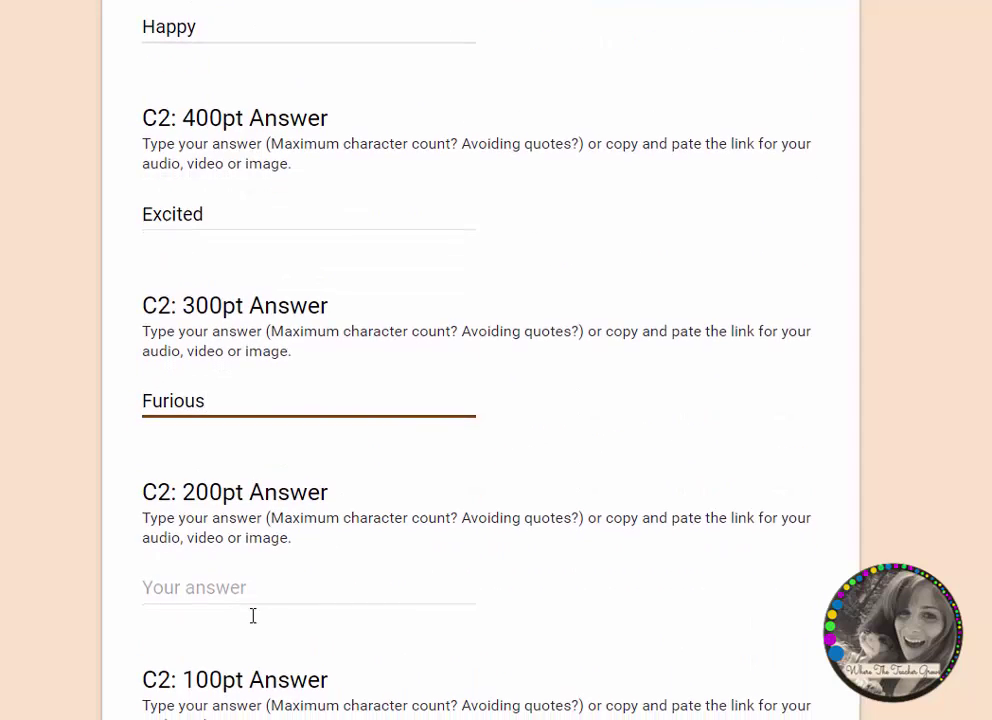
pyautogui.scroll(-3, 252, 616)
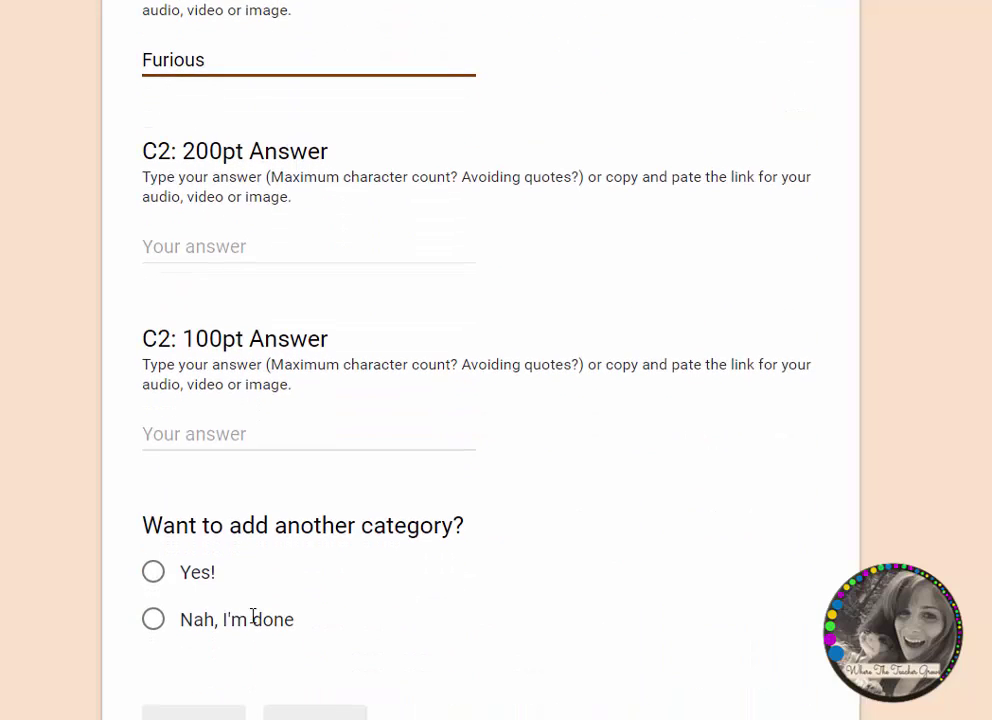
pyautogui.click(153, 618)
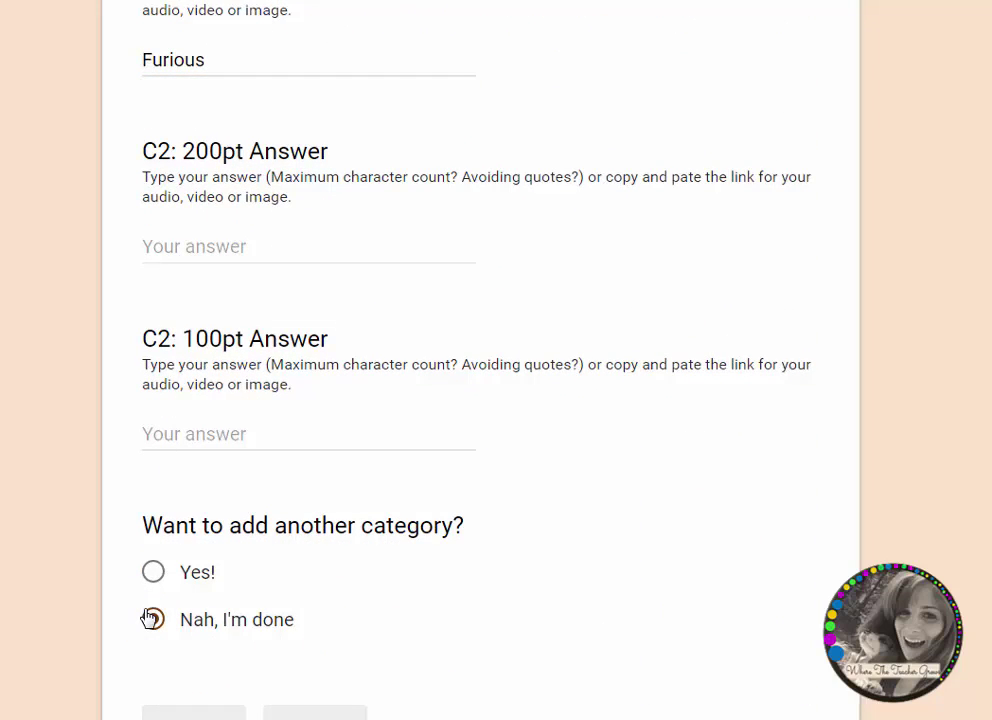
pyautogui.scroll(-2, 256, 520)
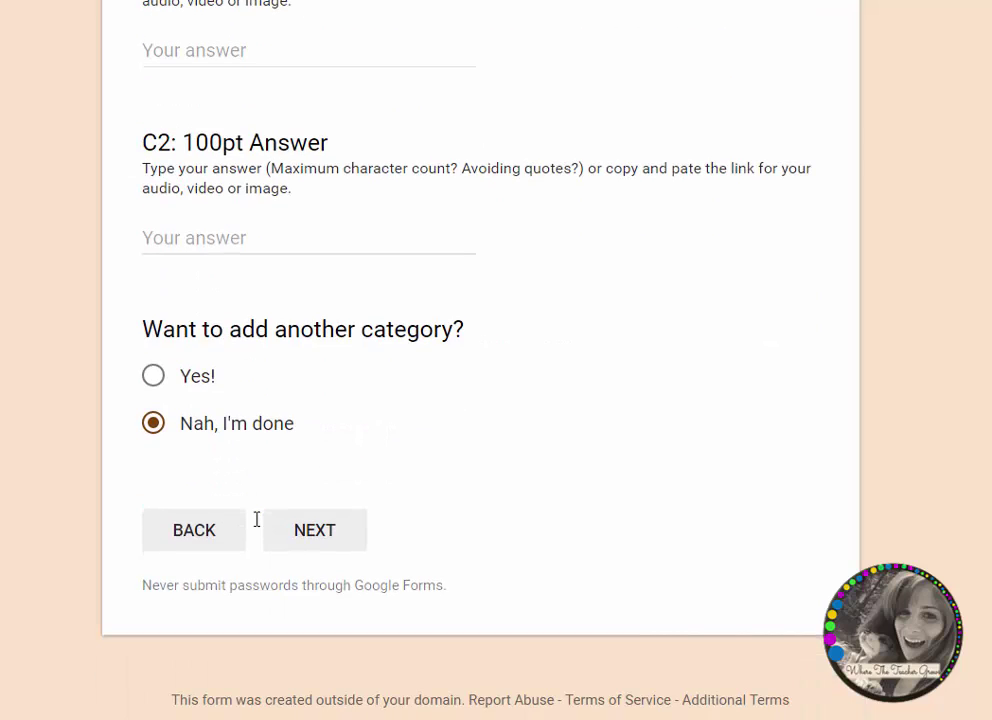
pyautogui.click(321, 544)
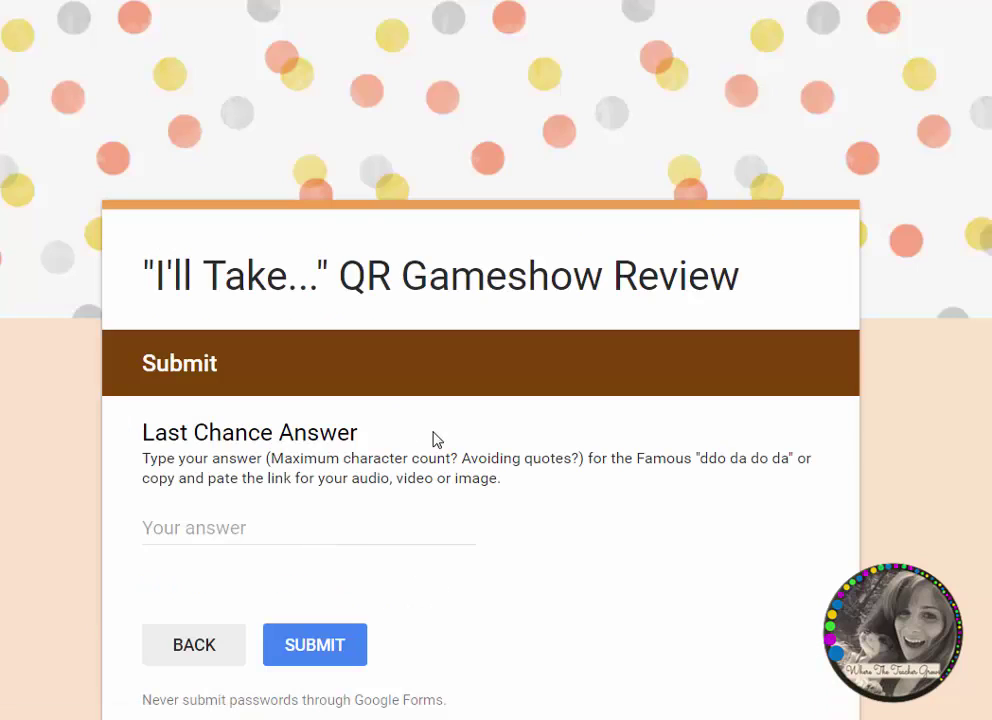
pyautogui.scroll(-2, 434, 438)
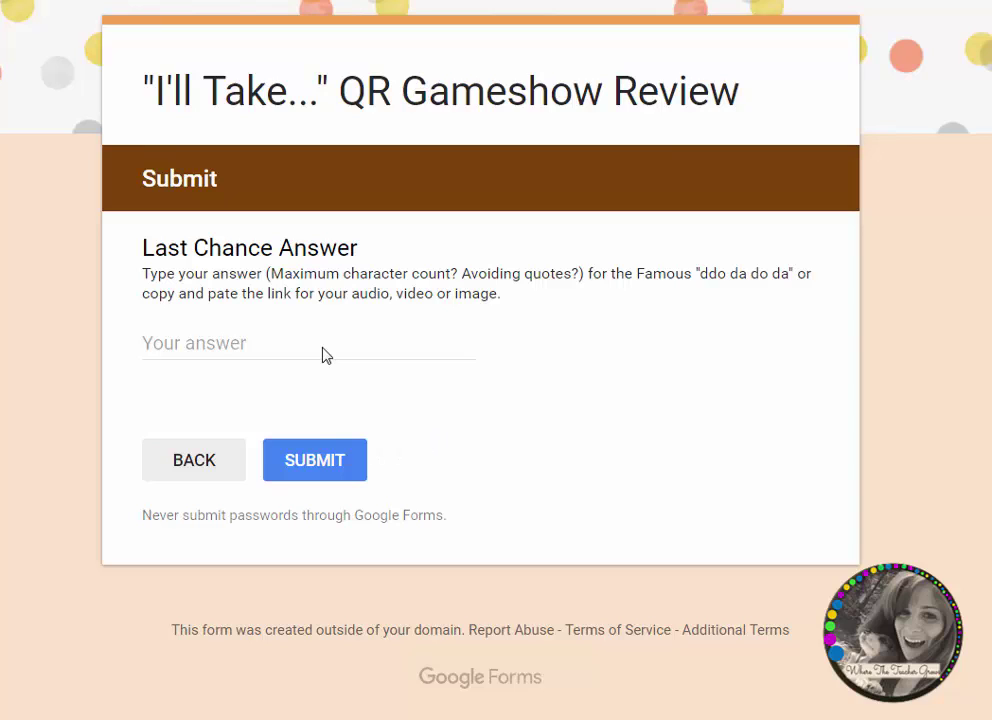
pyautogui.click(317, 466)
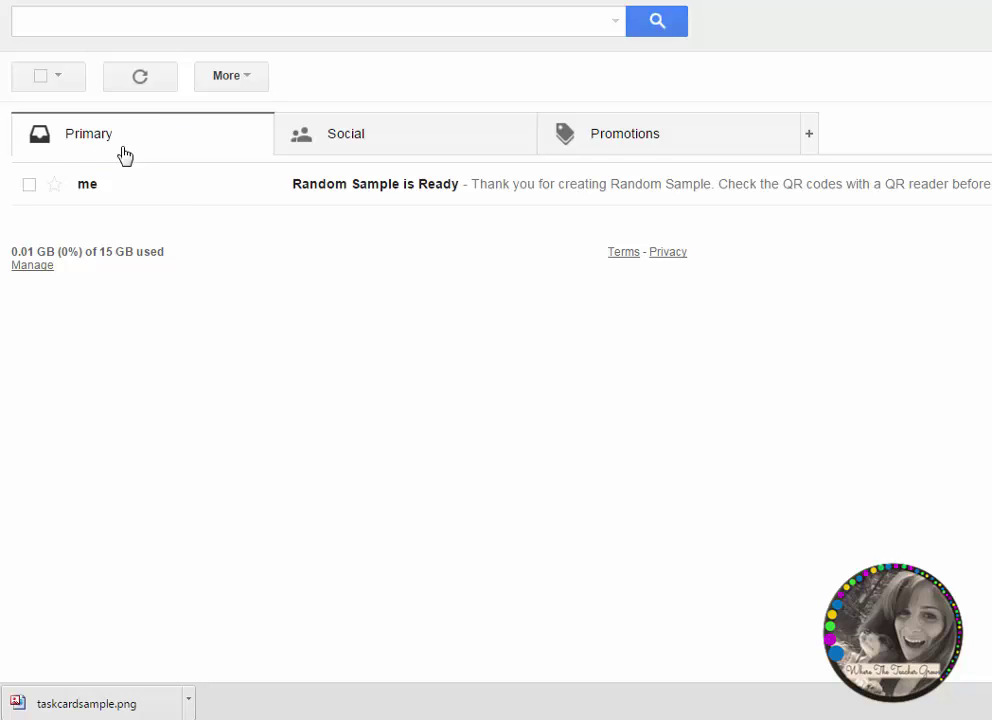
# - Open the "Random Sample is Ready" email in the Gmail inbox
pyautogui.click(341, 195)
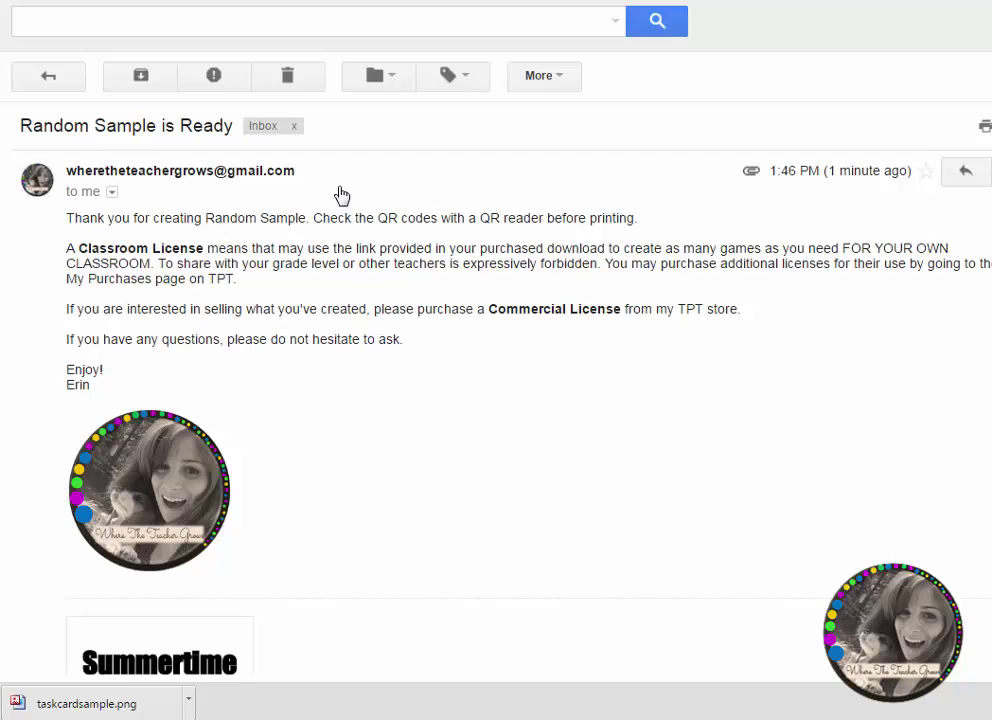
# - Open the attached Random Sample.pdf from the email in the preview
pyautogui.scroll(-1, 565, 376)
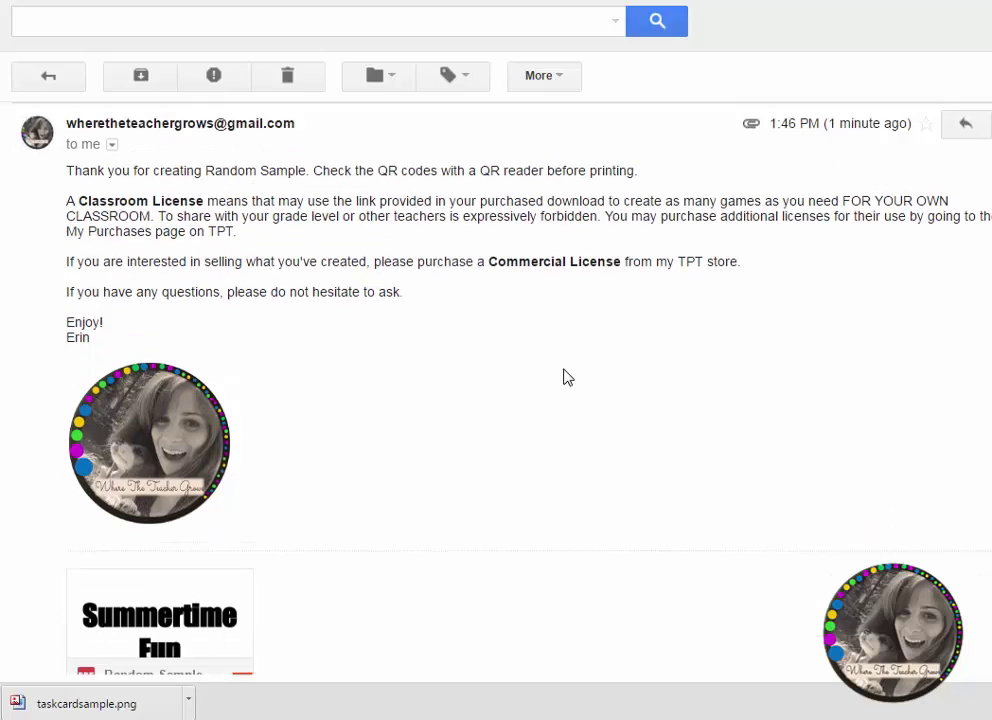
pyautogui.scroll(-3, 565, 376)
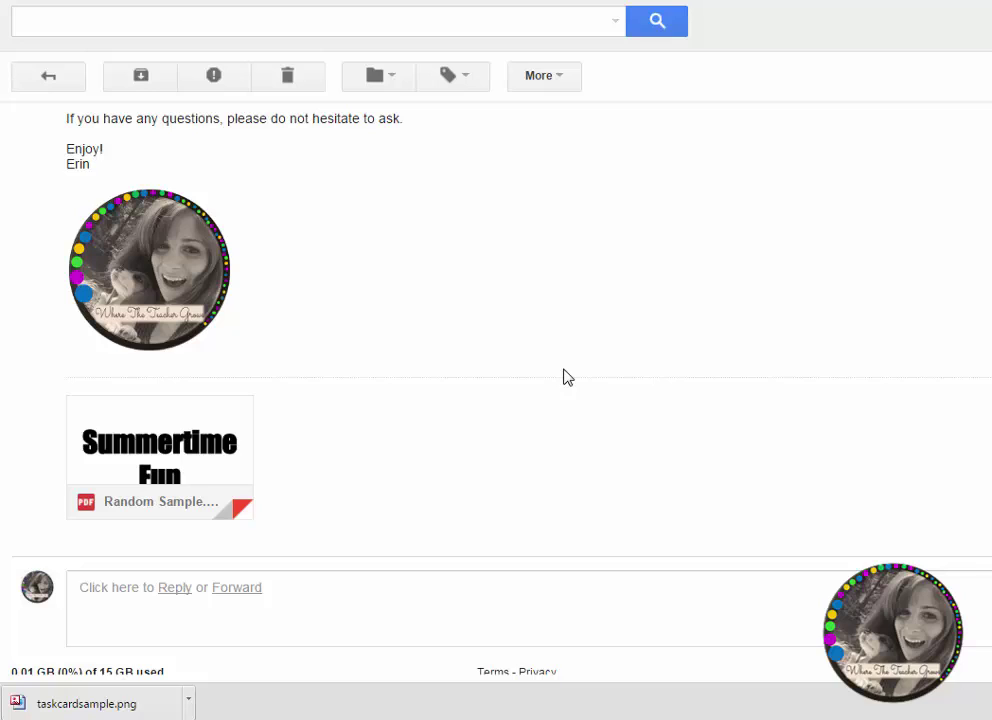
pyautogui.moveTo(218, 438)
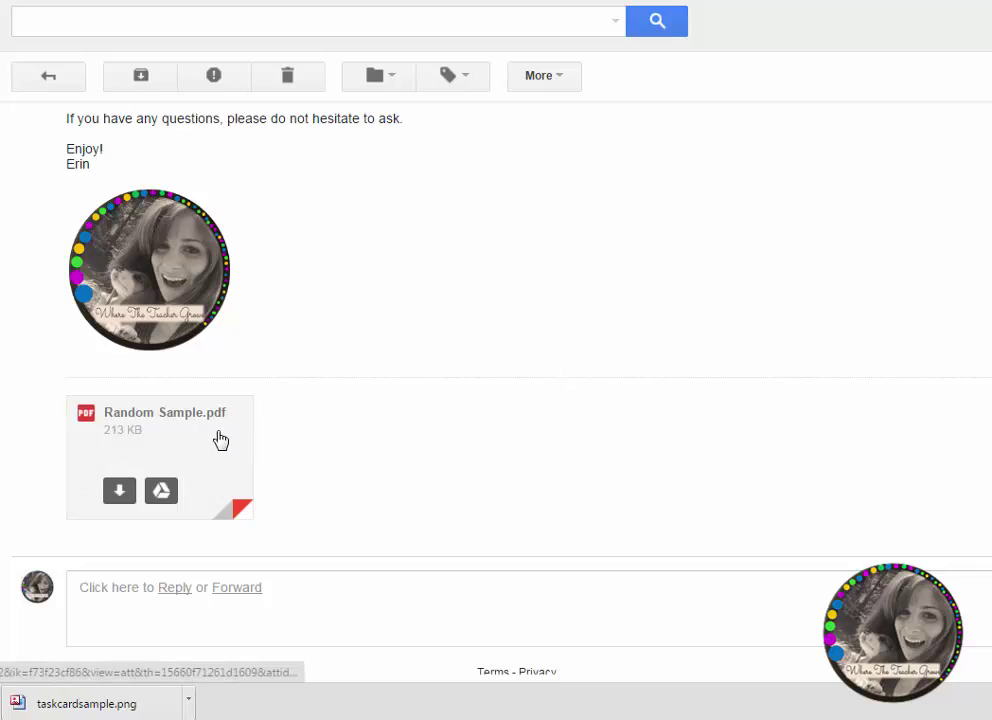
pyautogui.click(133, 456)
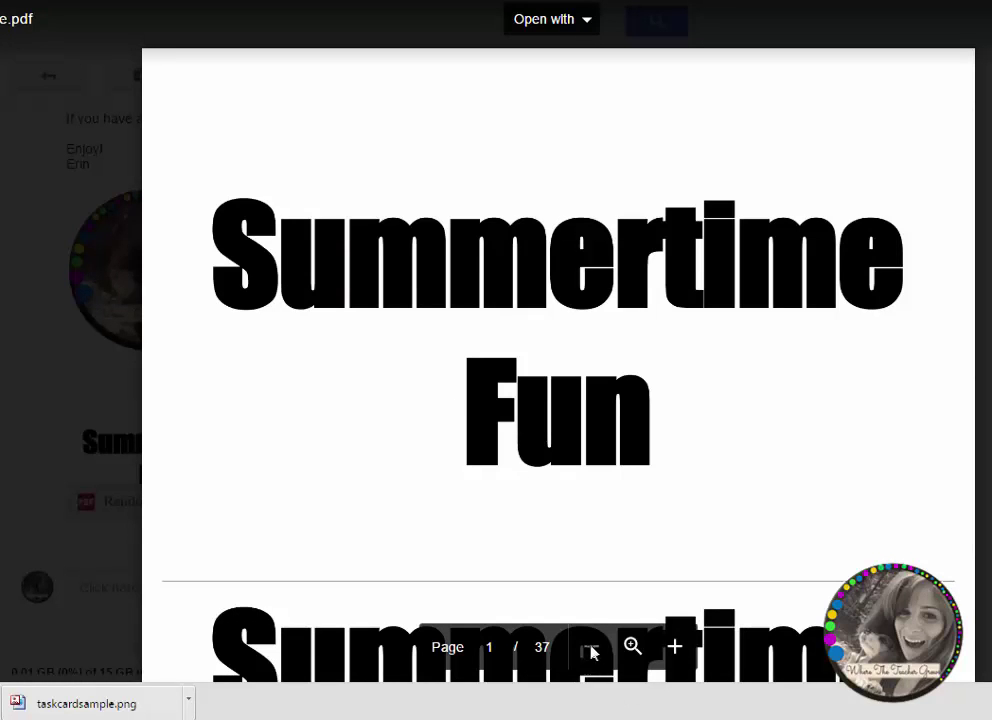
# - Look through the Summertime Fun category pages of the PDF, checking the title, point cards and QR codes
pyautogui.scroll(-5, 601, 542)
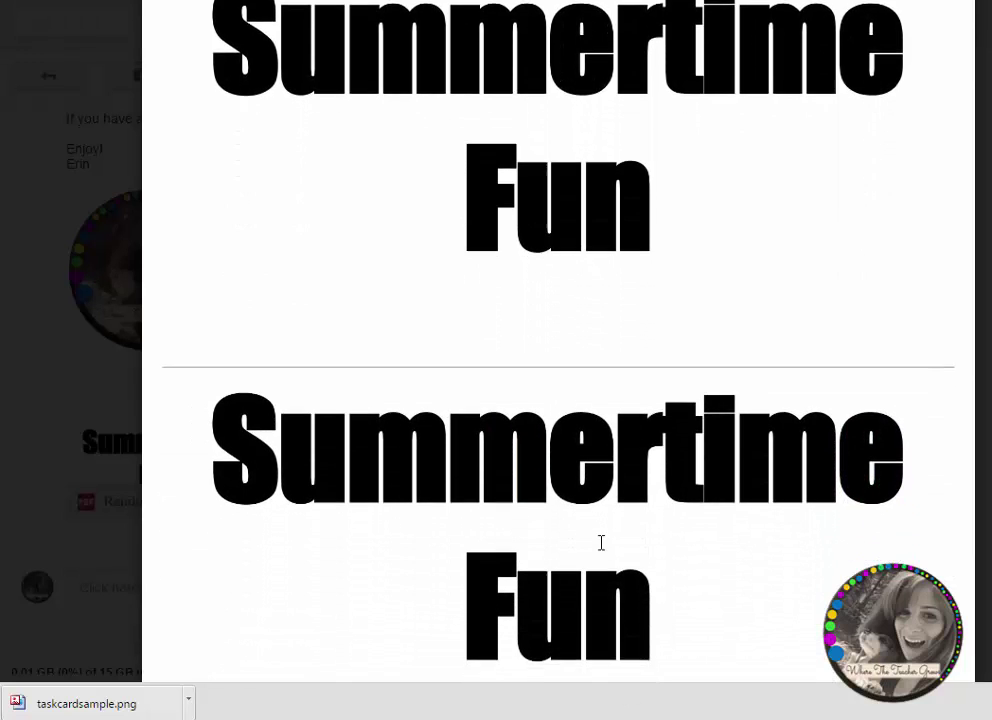
pyautogui.scroll(-5, 601, 542)
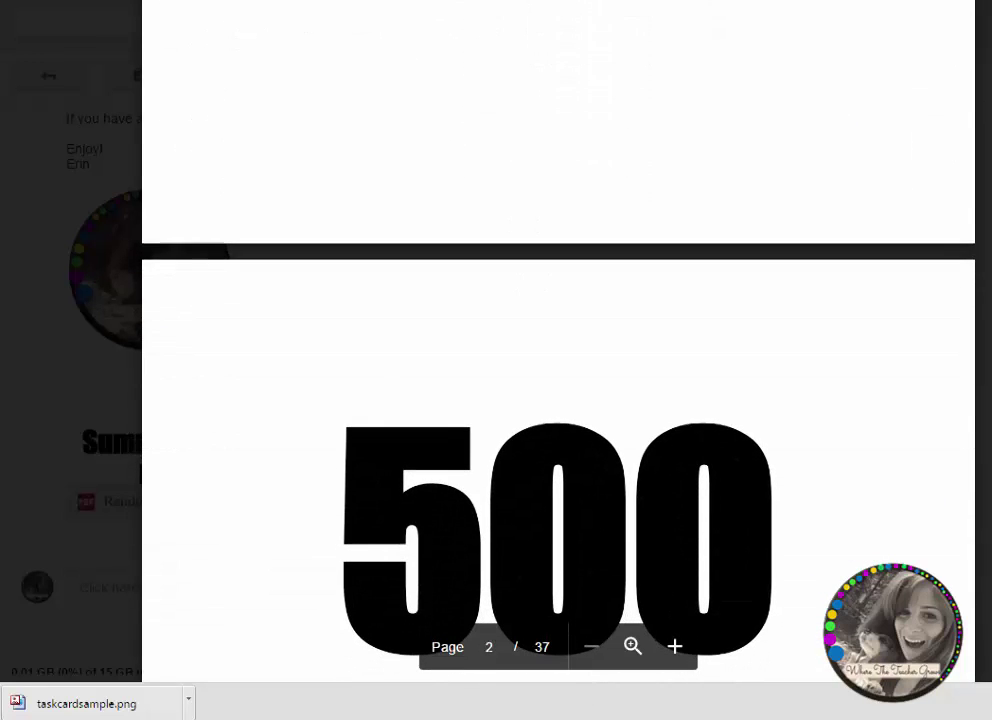
pyautogui.scroll(-8, 601, 542)
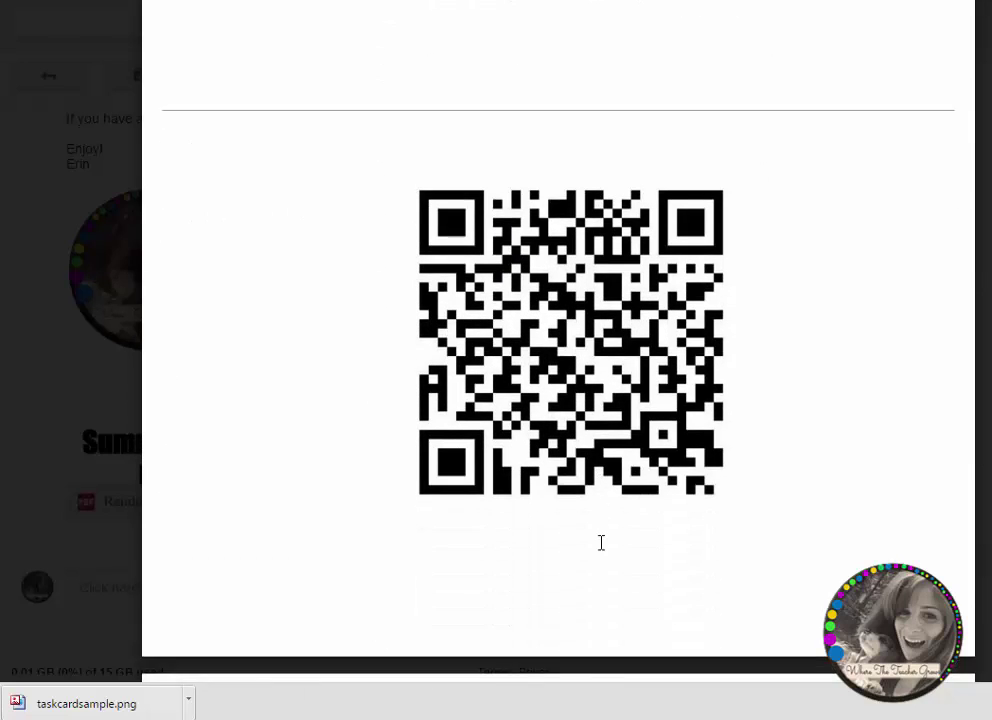
pyautogui.scroll(-1, 601, 542)
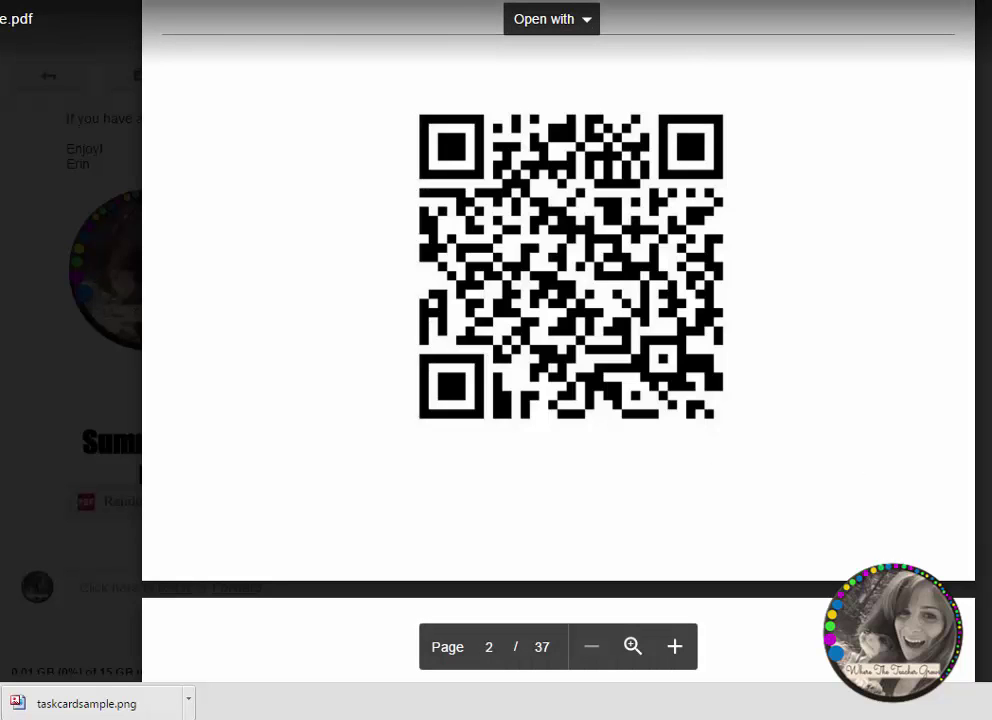
pyautogui.scroll(-5, 558, 350)
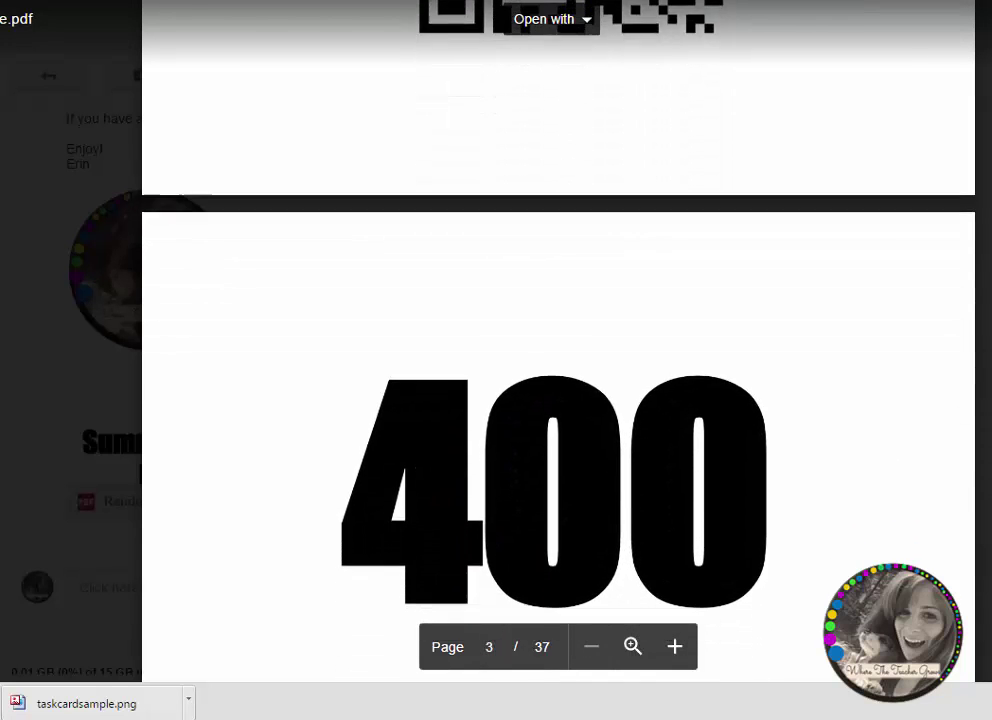
pyautogui.scroll(-5, 558, 350)
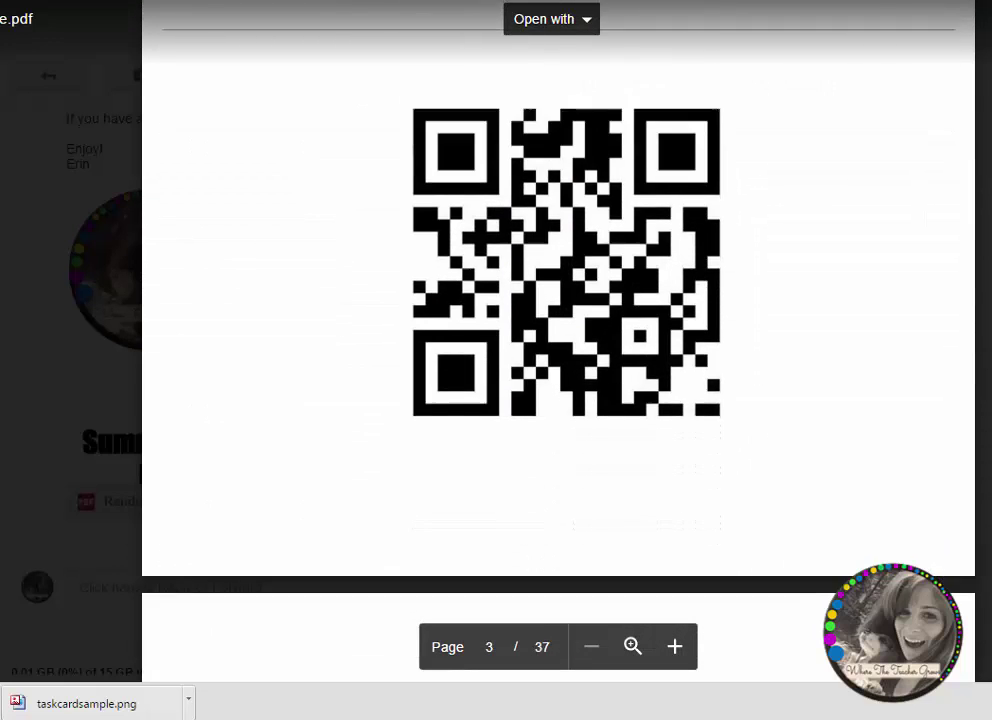
pyautogui.scroll(-8, 558, 350)
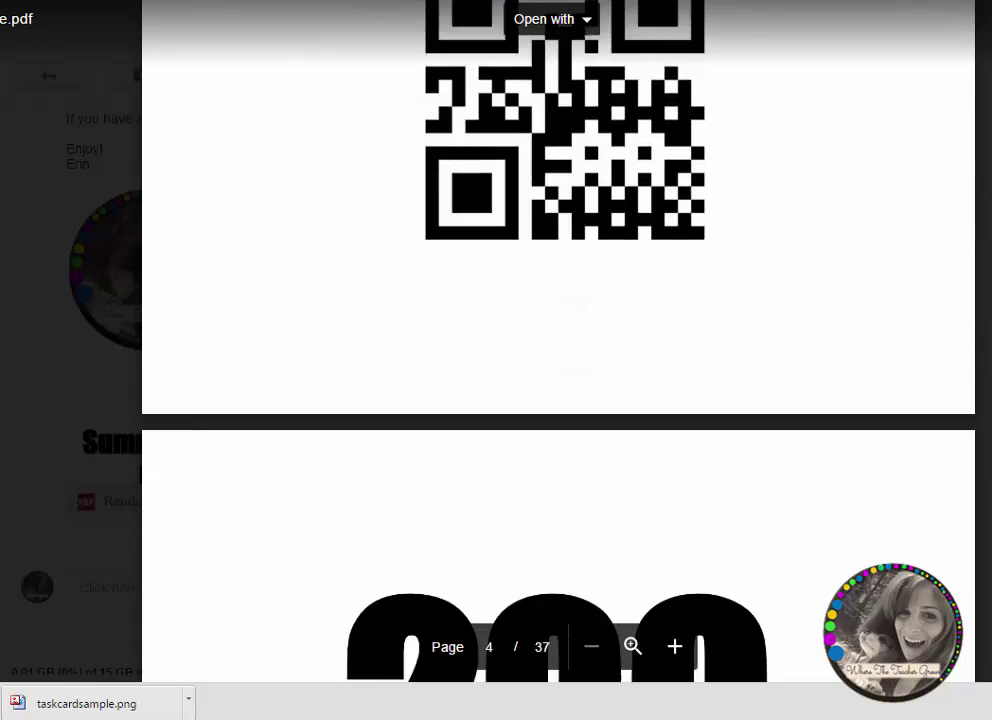
pyautogui.scroll(-10, 558, 350)
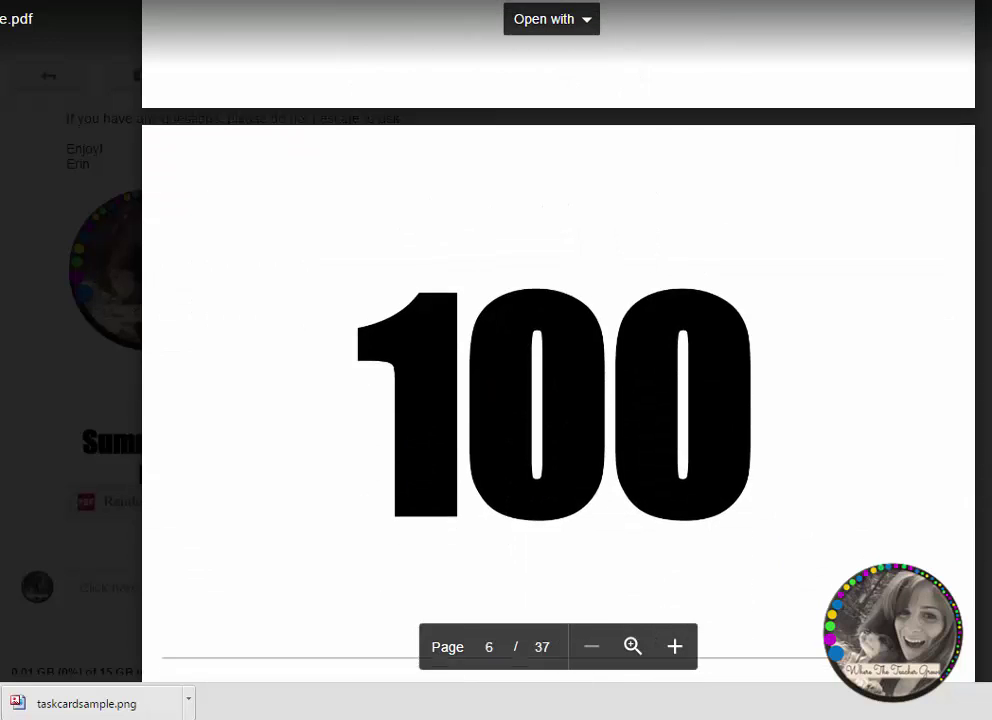
# - Examine the Synonyms category pages and the pages of the unfilled category that follows in the PDF
pyautogui.scroll(-10, 558, 350)
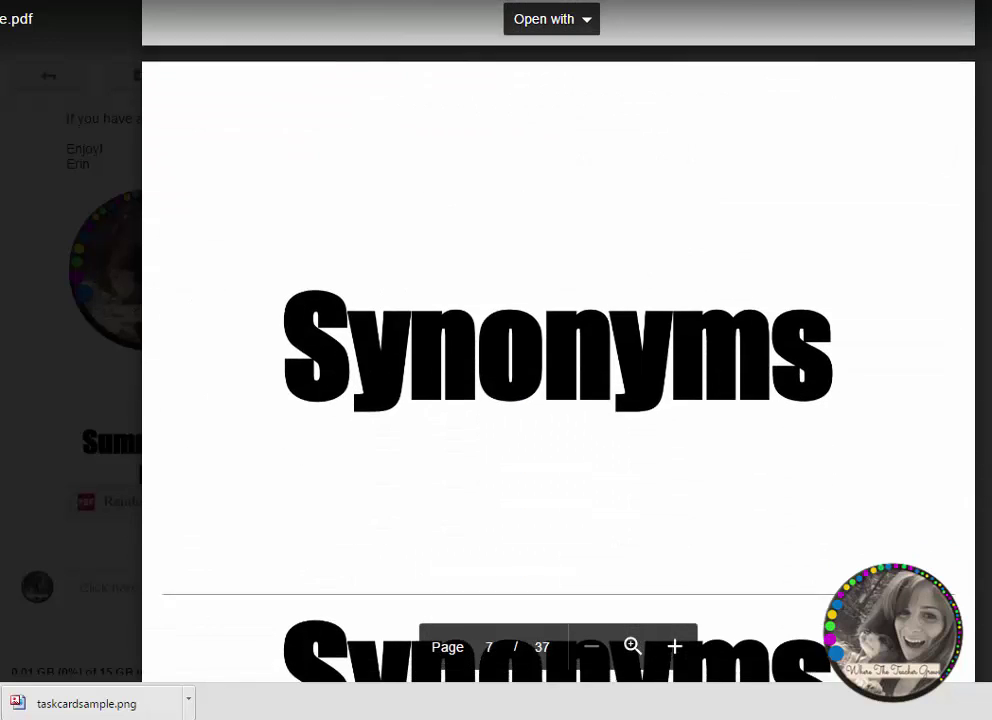
pyautogui.scroll(-8, 558, 350)
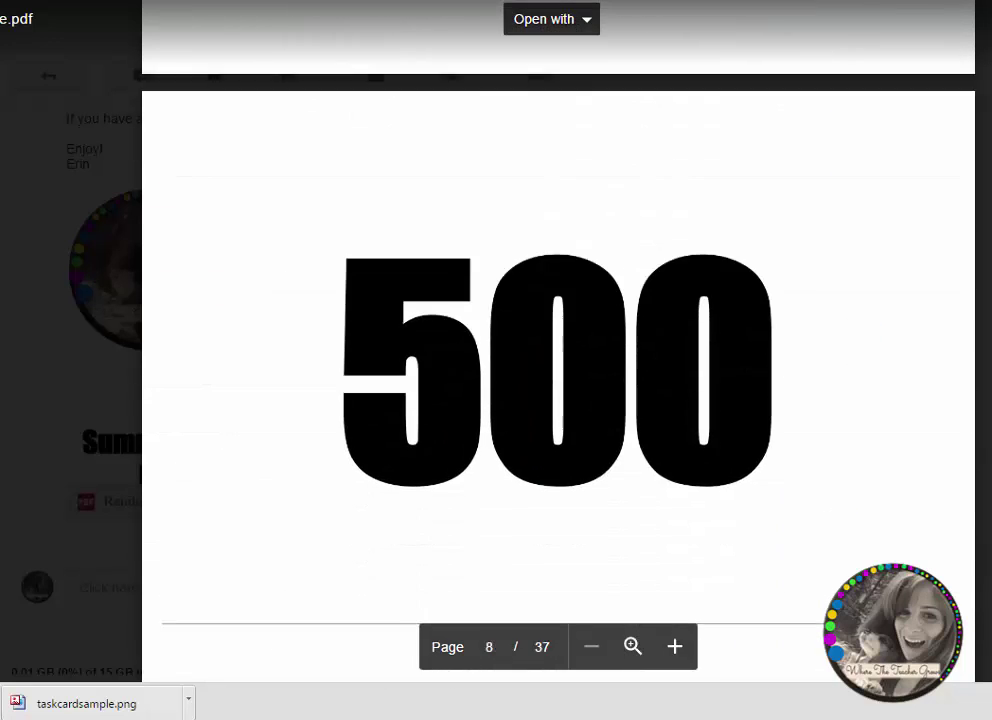
pyautogui.scroll(-10, 558, 350)
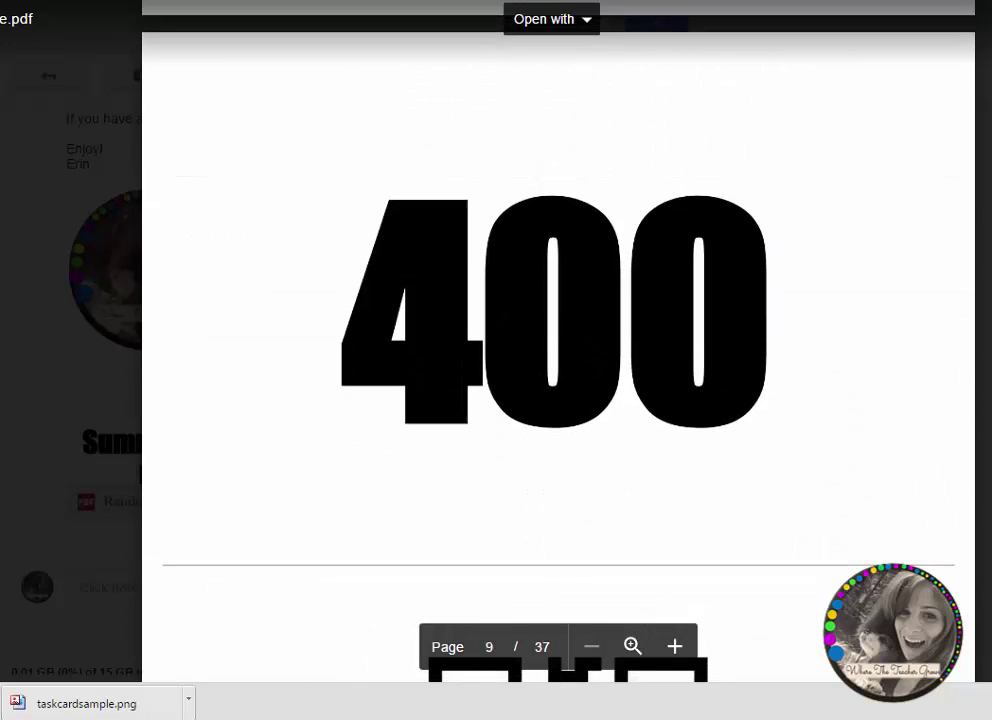
pyautogui.scroll(-10, 558, 350)
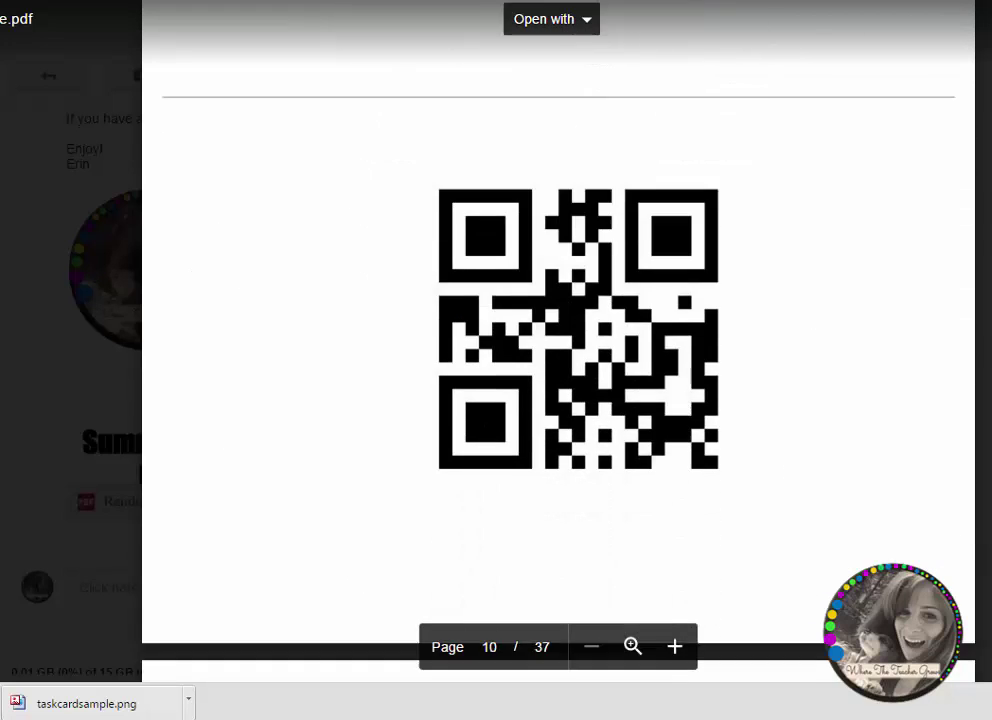
pyautogui.scroll(-10, 558, 350)
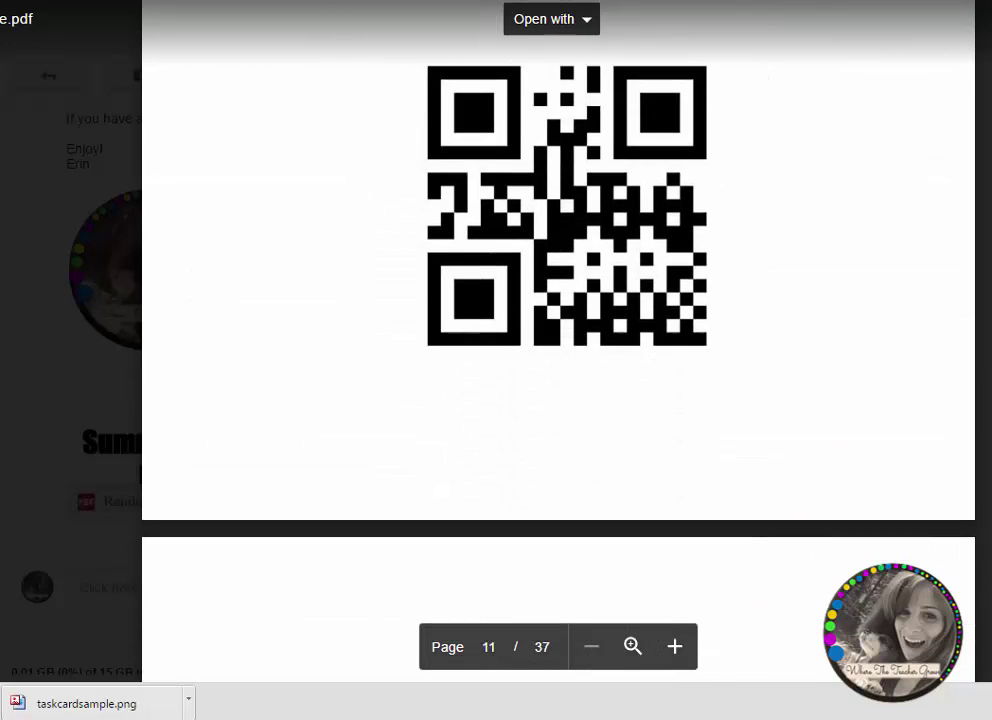
pyautogui.scroll(-10, 558, 350)
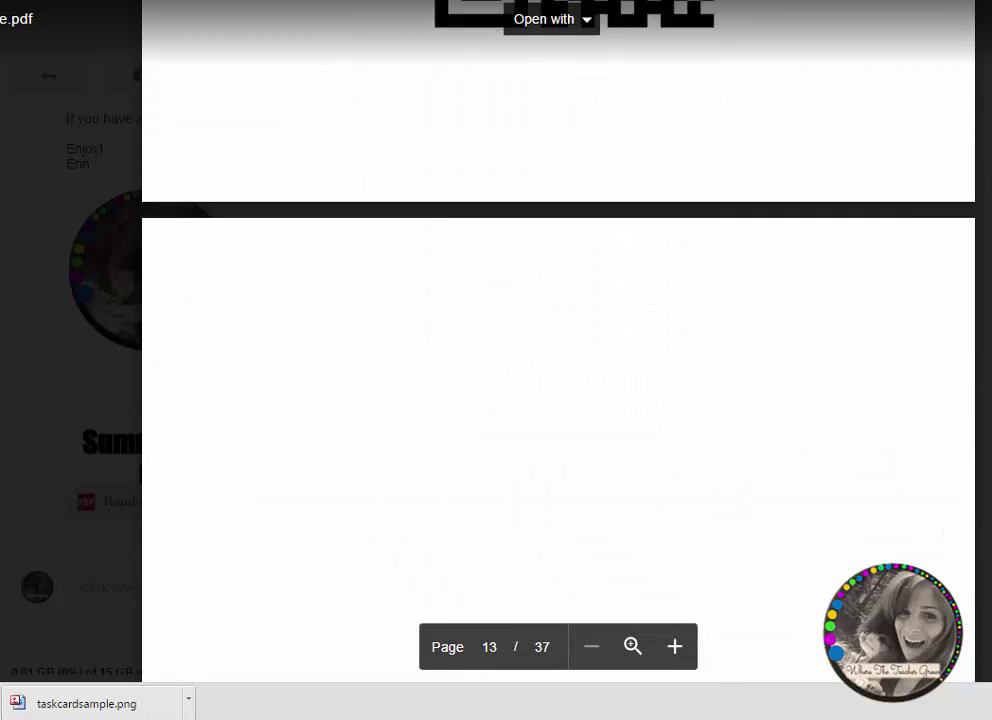
pyautogui.scroll(-10, 558, 350)
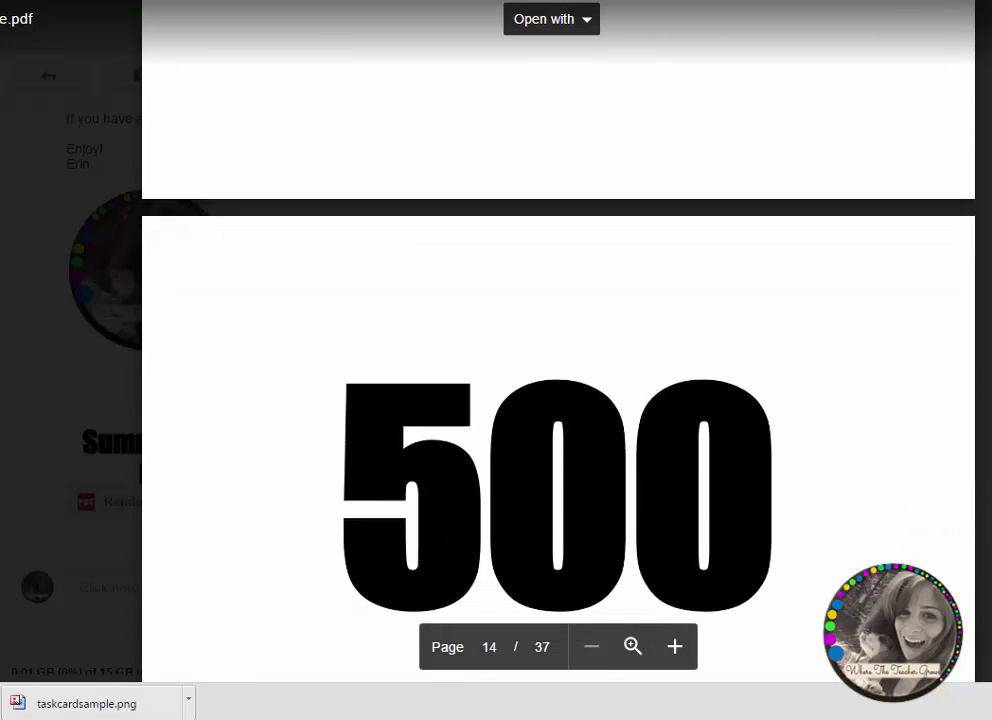
pyautogui.scroll(-6, 558, 350)
pyautogui.scroll(8, 558, 350)
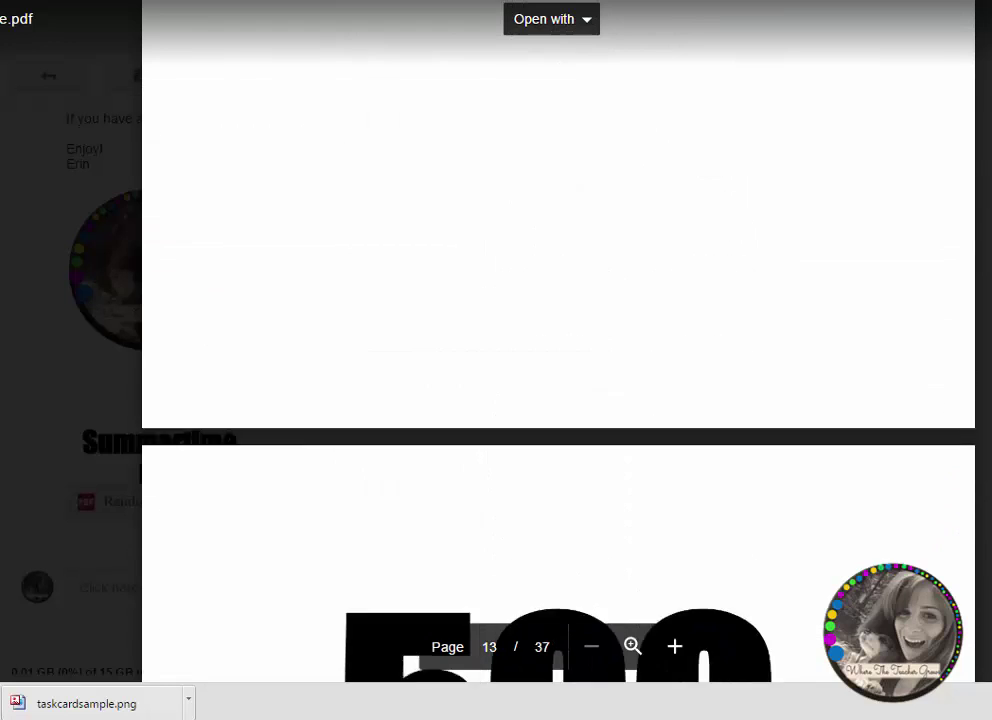
pyautogui.scroll(3, 558, 350)
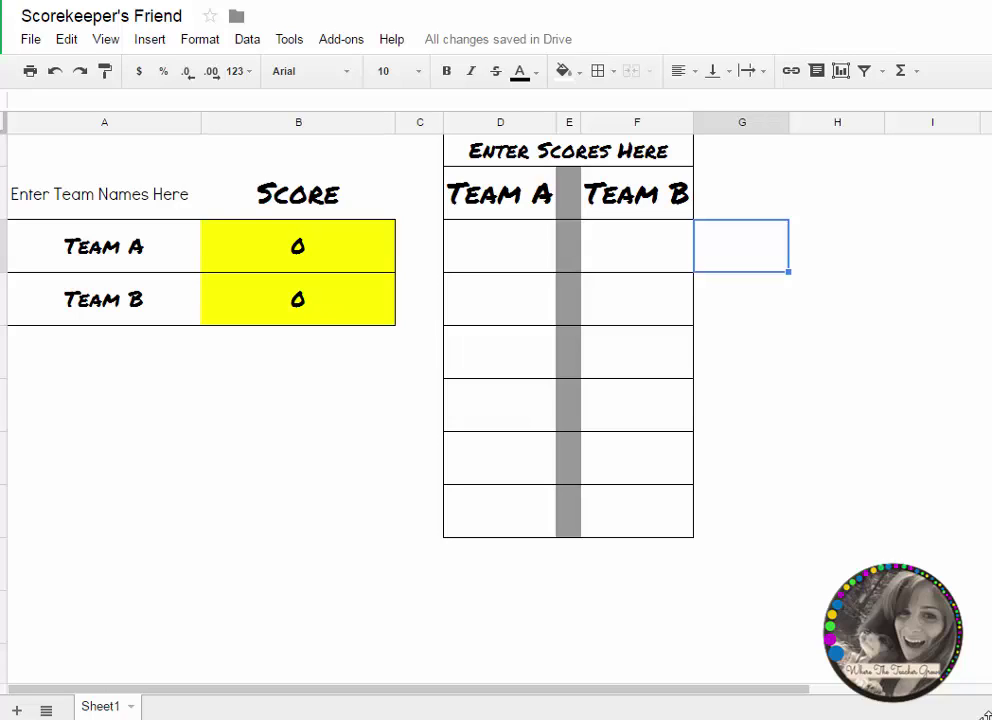
# - In the Scorekeeper's Friend spreadsheet, rename Team A to "Rockets" in the team names list
pyautogui.click(122, 258)
pyautogui.doubleClick(115, 253)
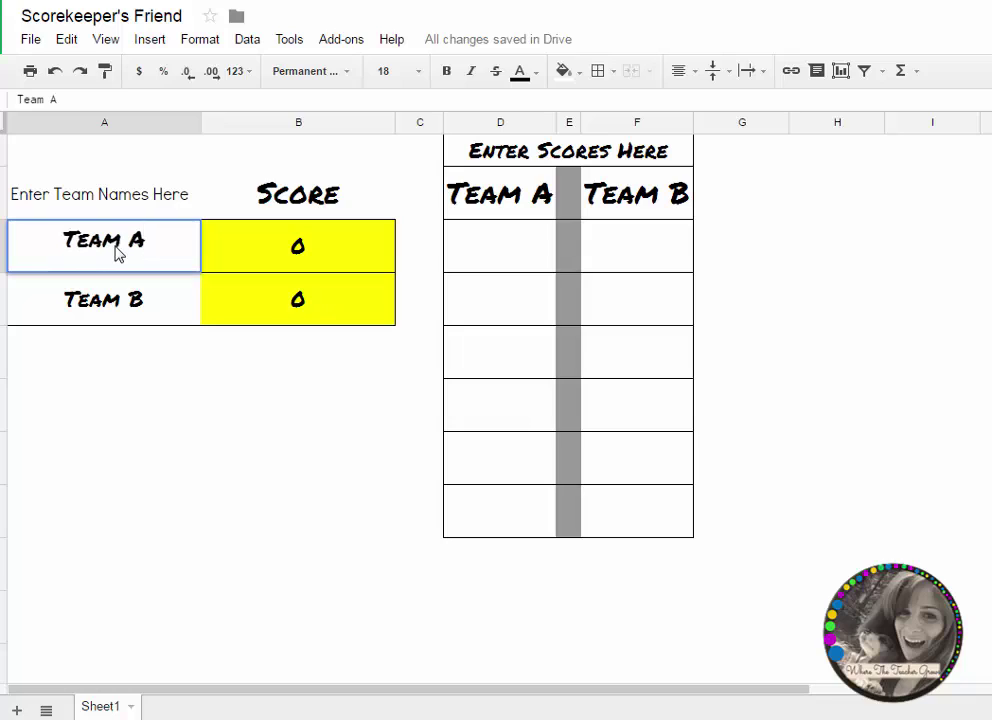
pyautogui.press('BackSpace')
pyautogui.press('BackSpace')
pyautogui.press('BackSpace')
pyautogui.press('BackSpace')
pyautogui.press('BackSpace')
pyautogui.press('BackSpace')
pyautogui.write('Rocket')
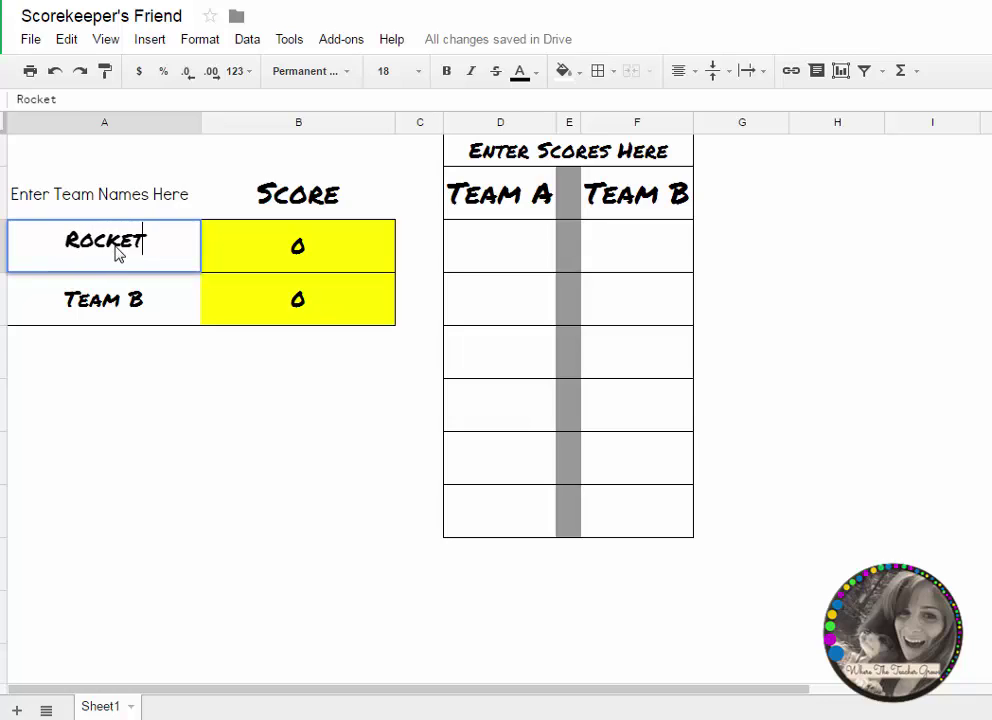
pyautogui.write('s')
# - Rename Team B to "Jets" in the team names list
pyautogui.click(119, 305)
pyautogui.doubleClick(119, 300)
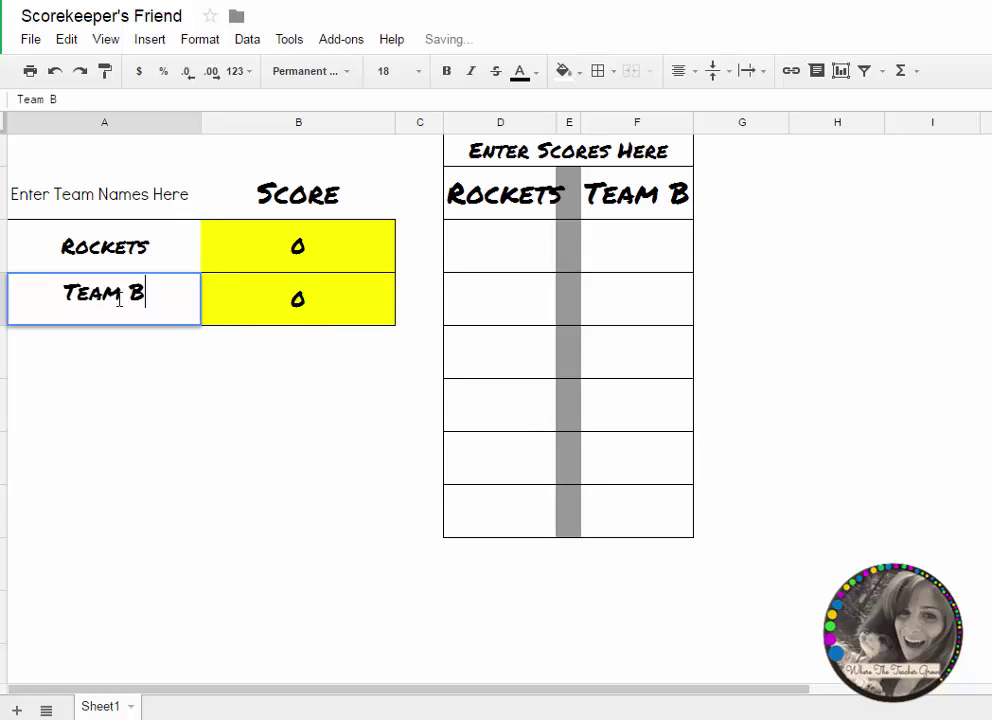
pyautogui.tripleClick(119, 300)
pyautogui.write('Jets')
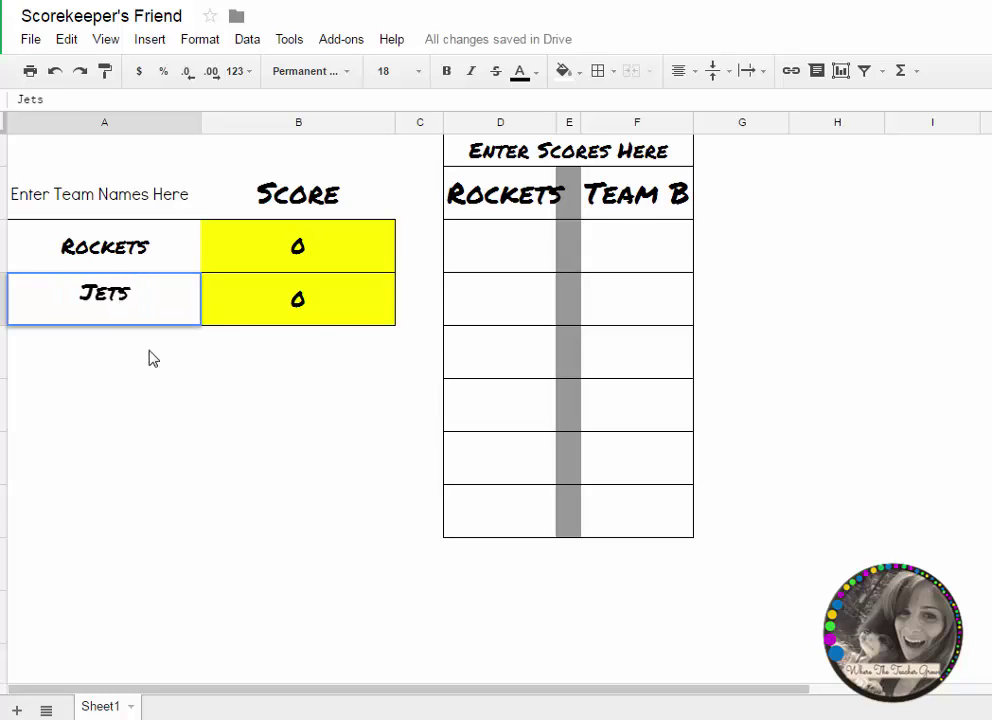
pyautogui.click(162, 382)
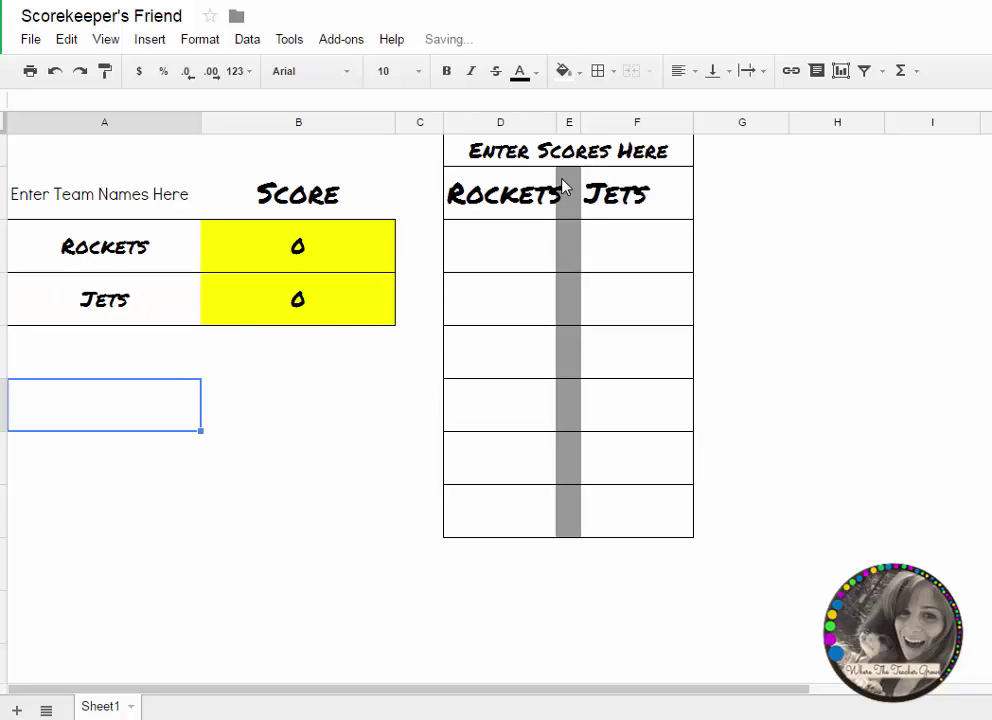
# - Enter the Rockets' scores 300, 200, -100 and 500 down their column of the score entry table
pyautogui.click(507, 256)
pyautogui.write('300')
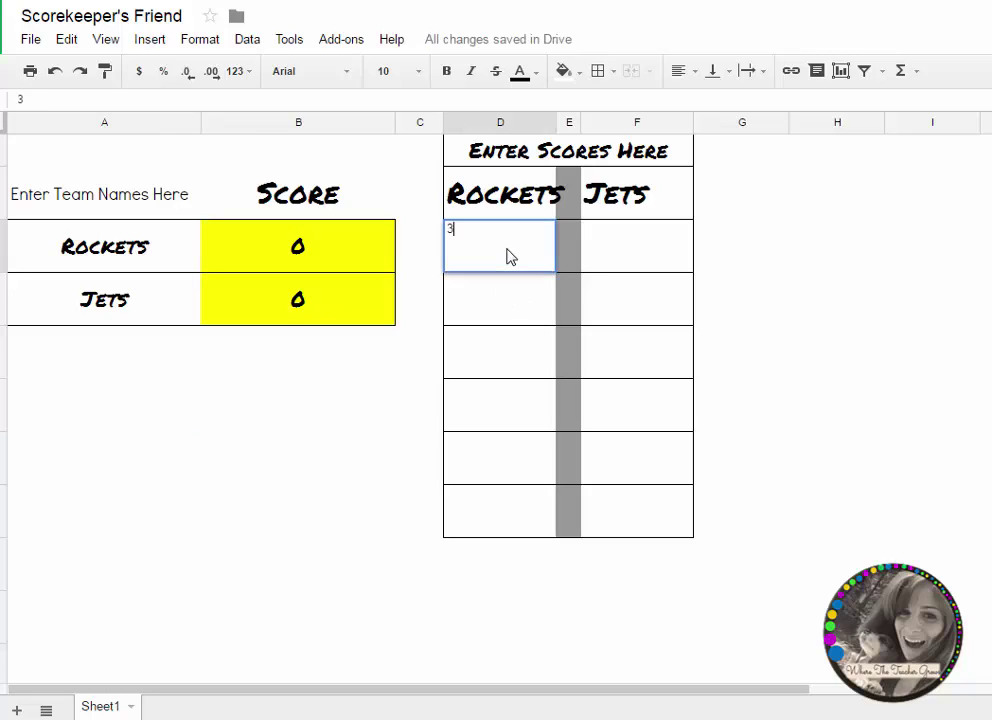
pyautogui.click(500, 286)
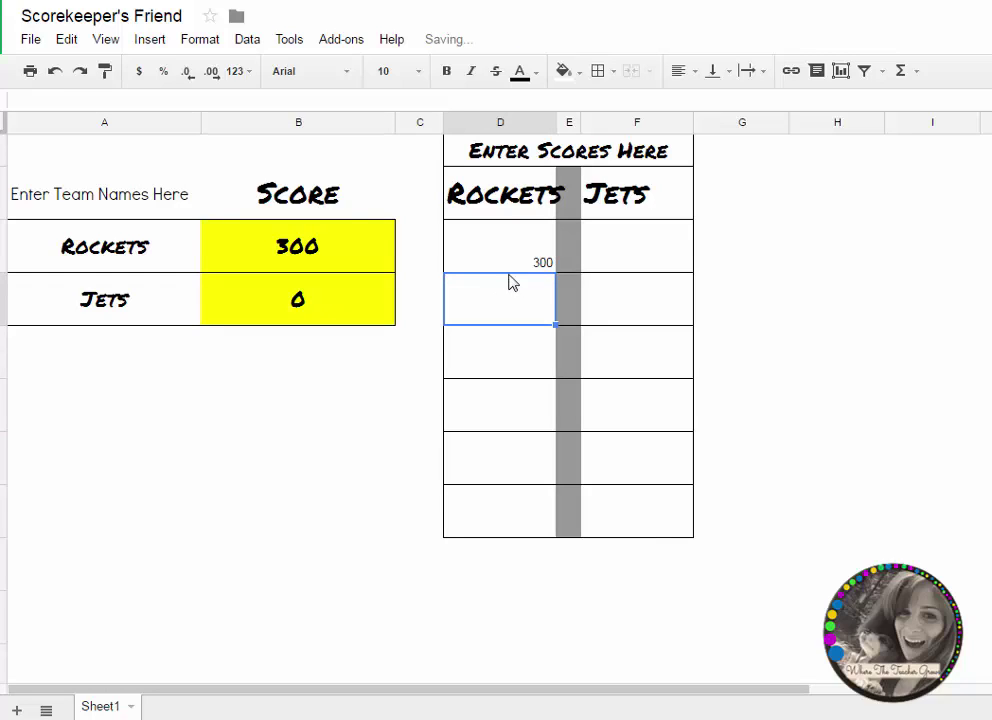
pyautogui.write('200')
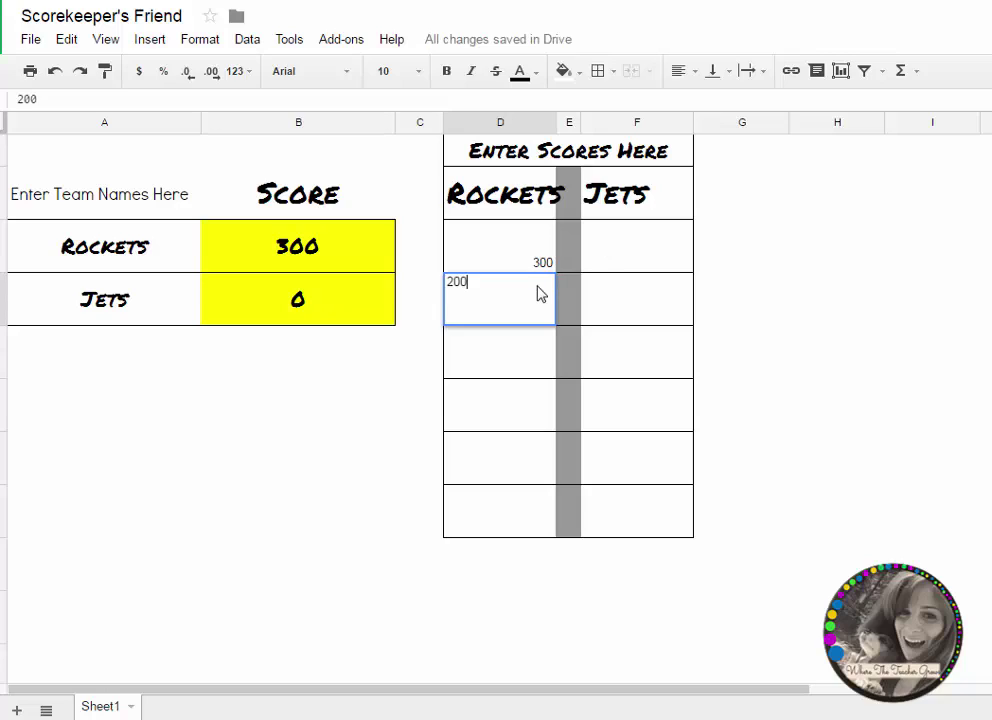
pyautogui.press('Return')
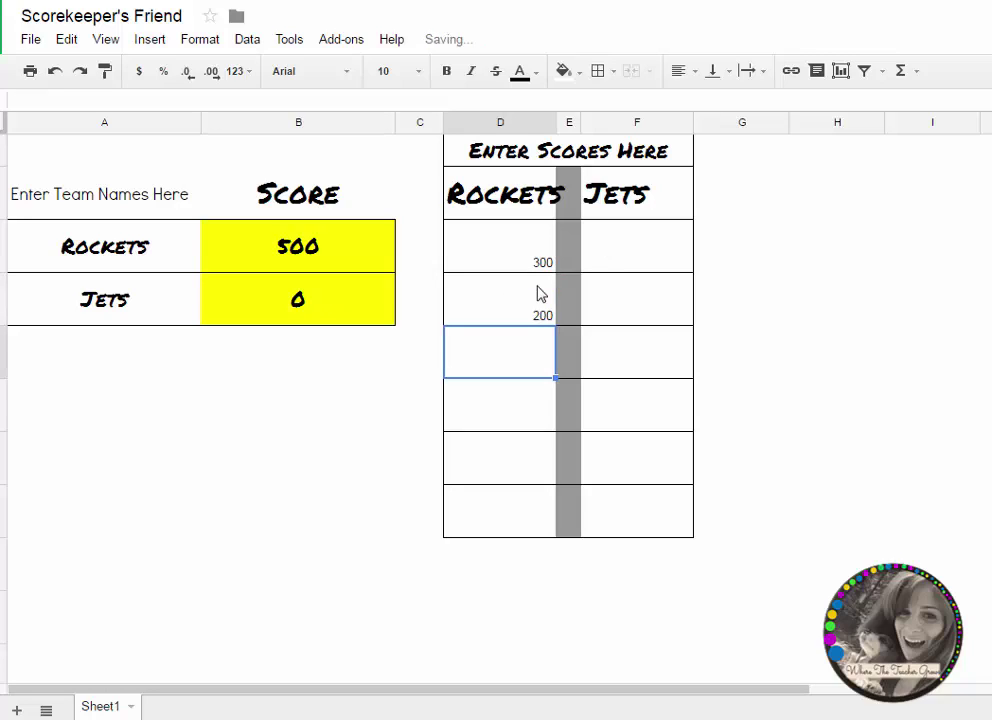
pyautogui.write('-100')
pyautogui.press('Return')
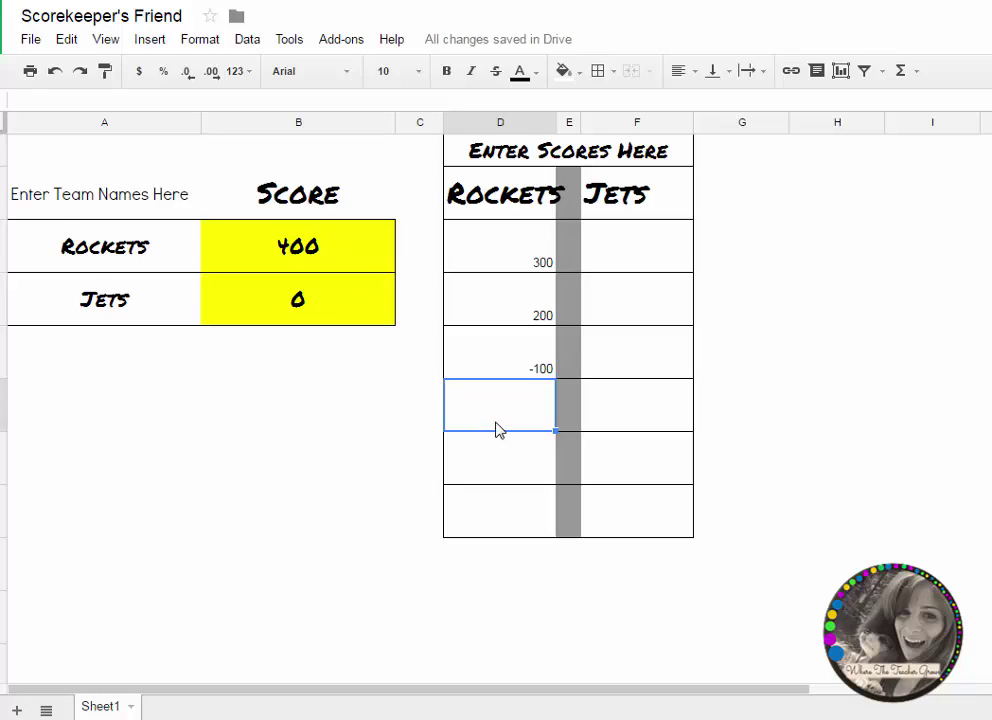
pyautogui.write('500')
pyautogui.press('Return')
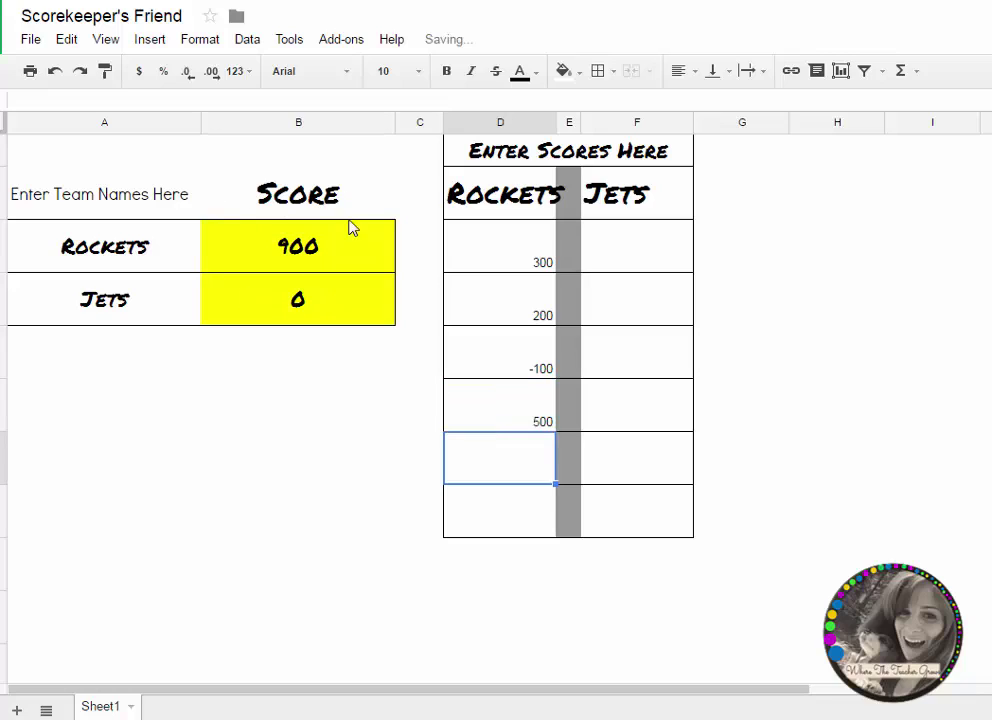
# - Enter the Jets' scores 3, 3, 9 and 20 down their column of the score entry table
pyautogui.click(673, 243)
pyautogui.write('3')
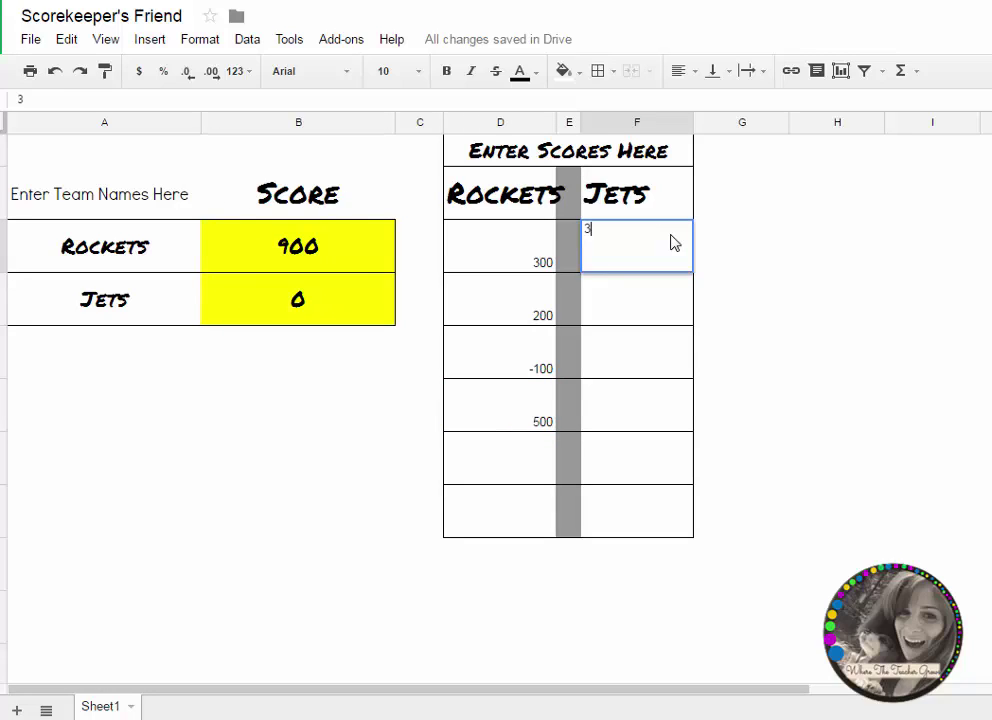
pyautogui.press('Return')
pyautogui.write('3')
pyautogui.press('Return')
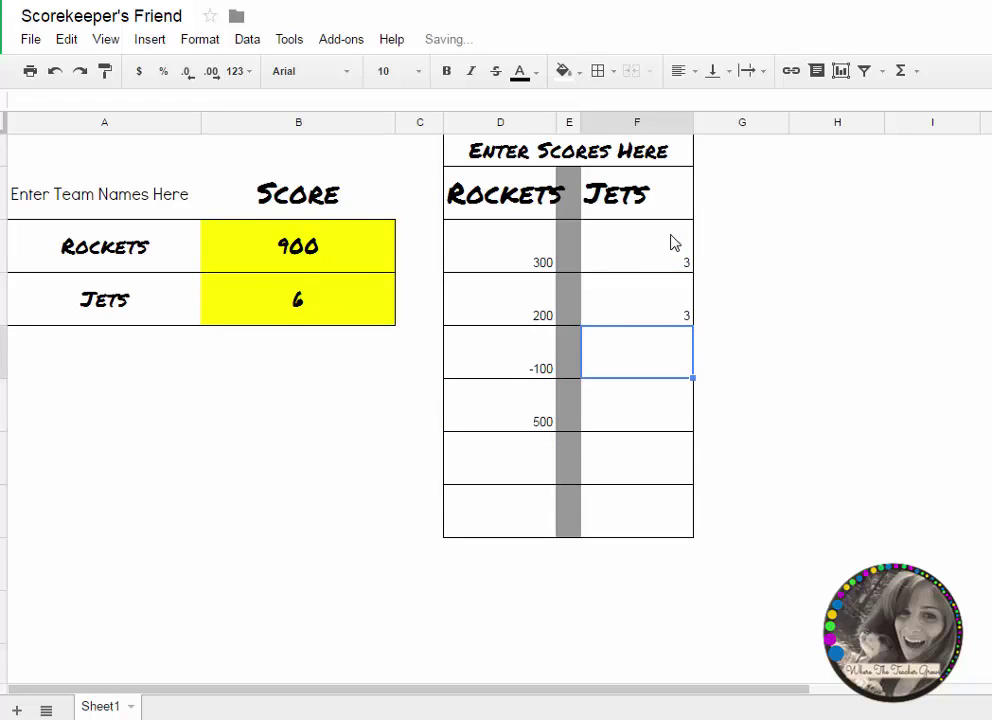
pyautogui.write('9')
pyautogui.press('Return')
pyautogui.write('20')
pyautogui.press('Return')
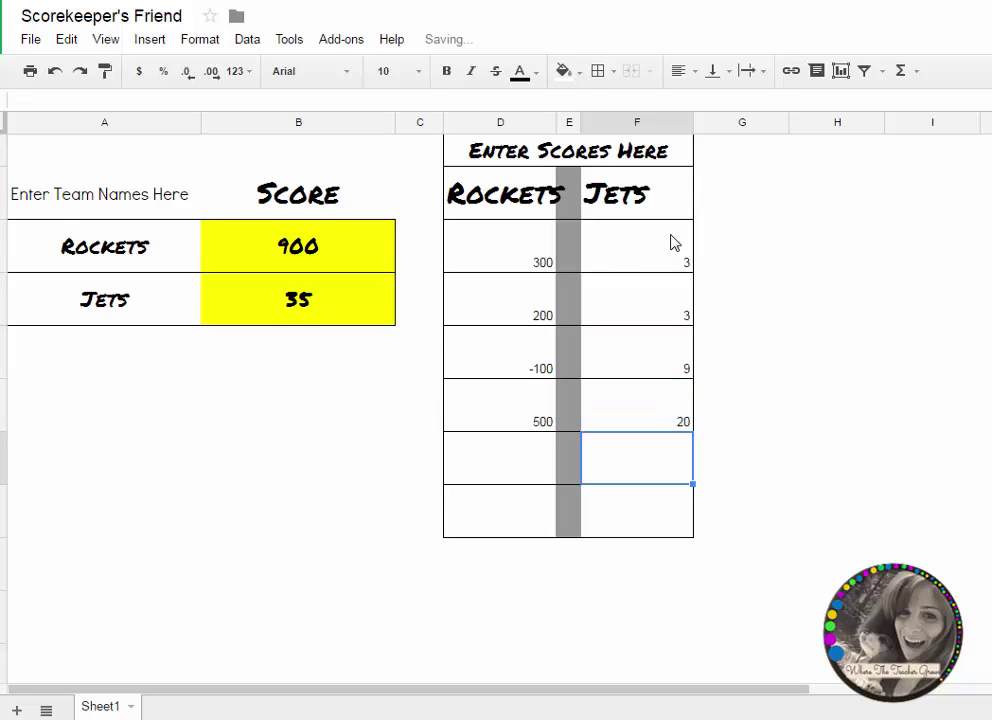
# - Enter a further score of 88 for the Jets in the next empty row of their score column
pyautogui.write('88')
pyautogui.press('Return')
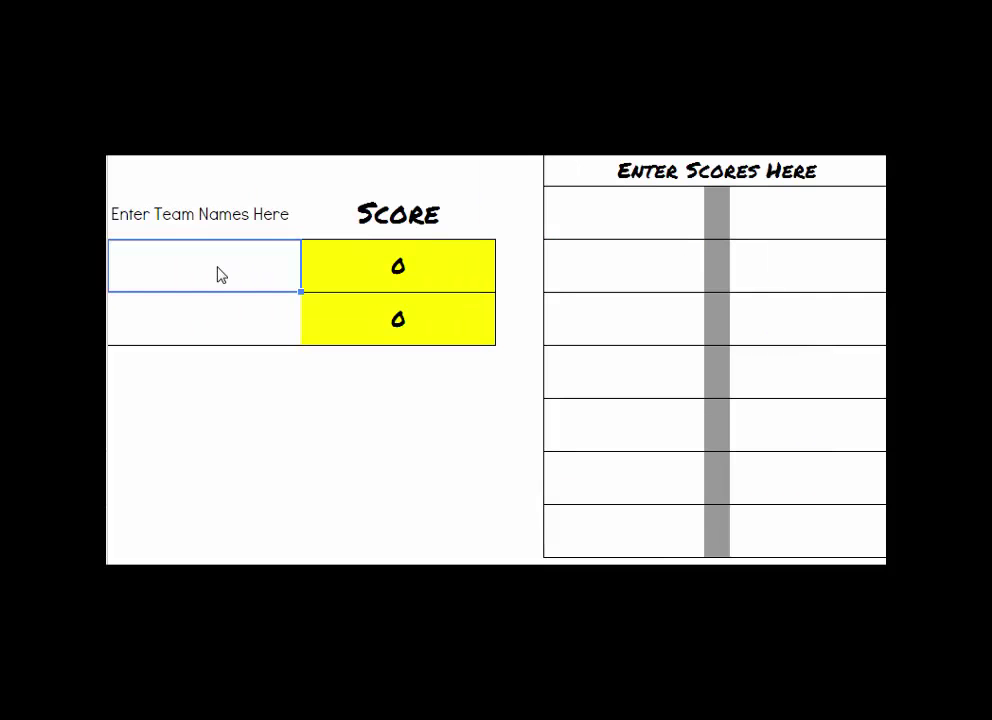
# - Fill the two blank team name cells with "Sharks" and "Minnows" in the cleared scorekeeping sheet
pyautogui.write('Sharks')
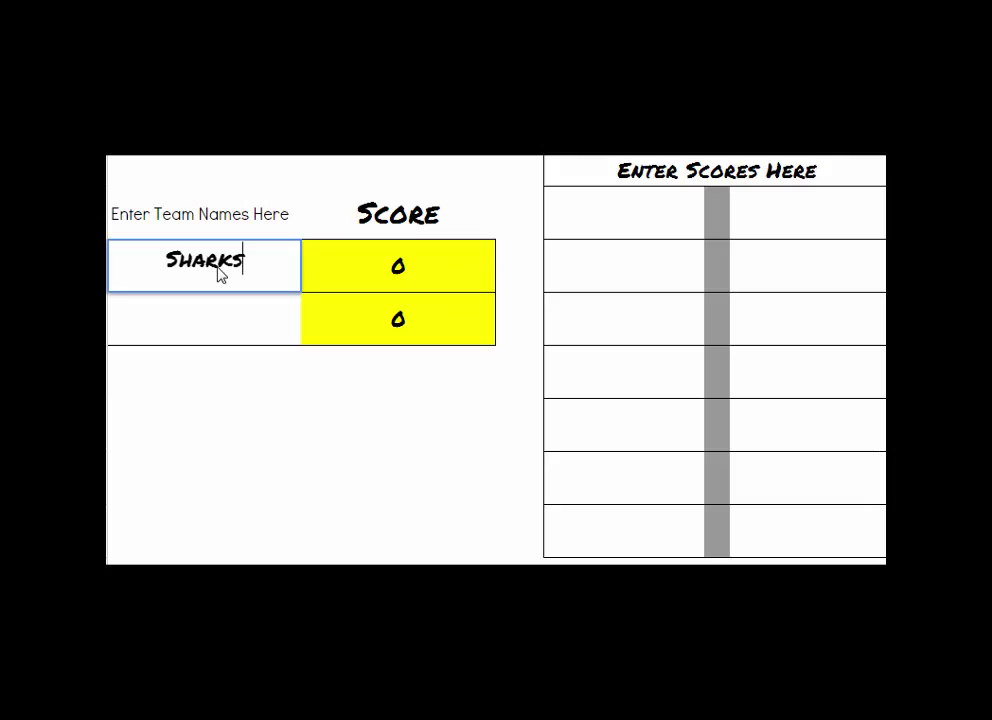
pyautogui.click(210, 317)
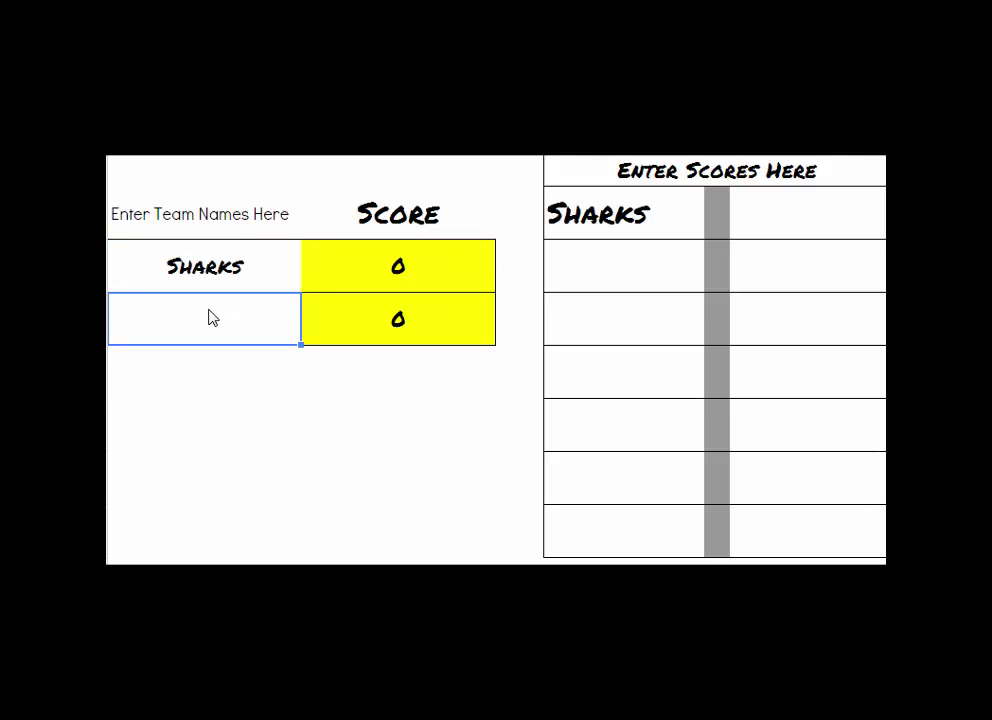
pyautogui.write('Minnows')
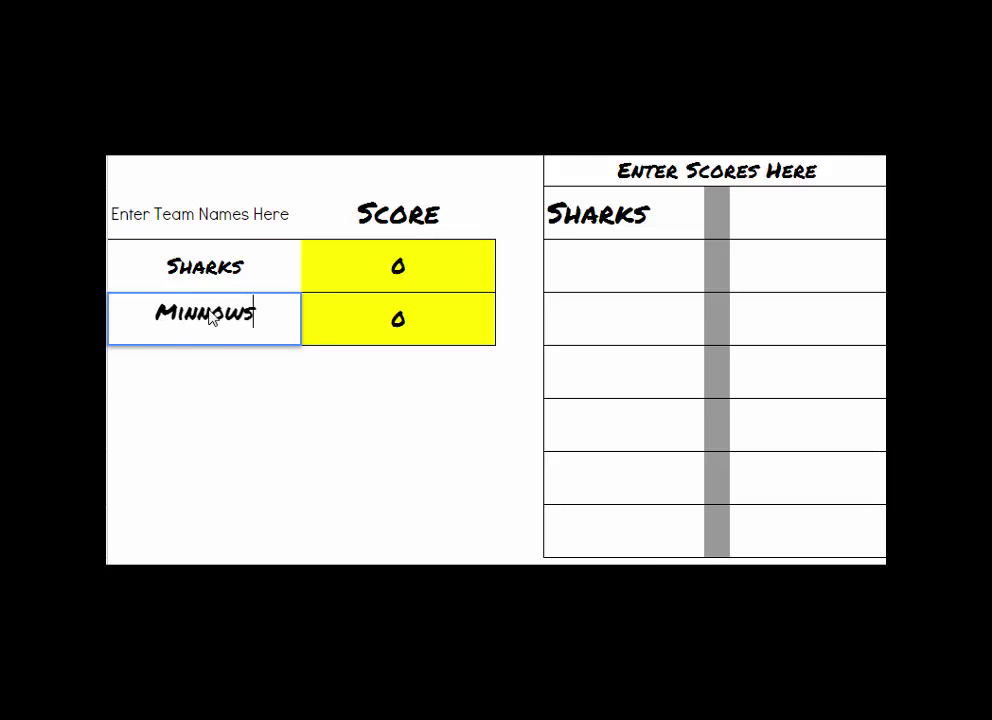
# - Enter the first row of scores in the score entry table: 500 for the Sharks and 300 for the Minnows
pyautogui.click(628, 285)
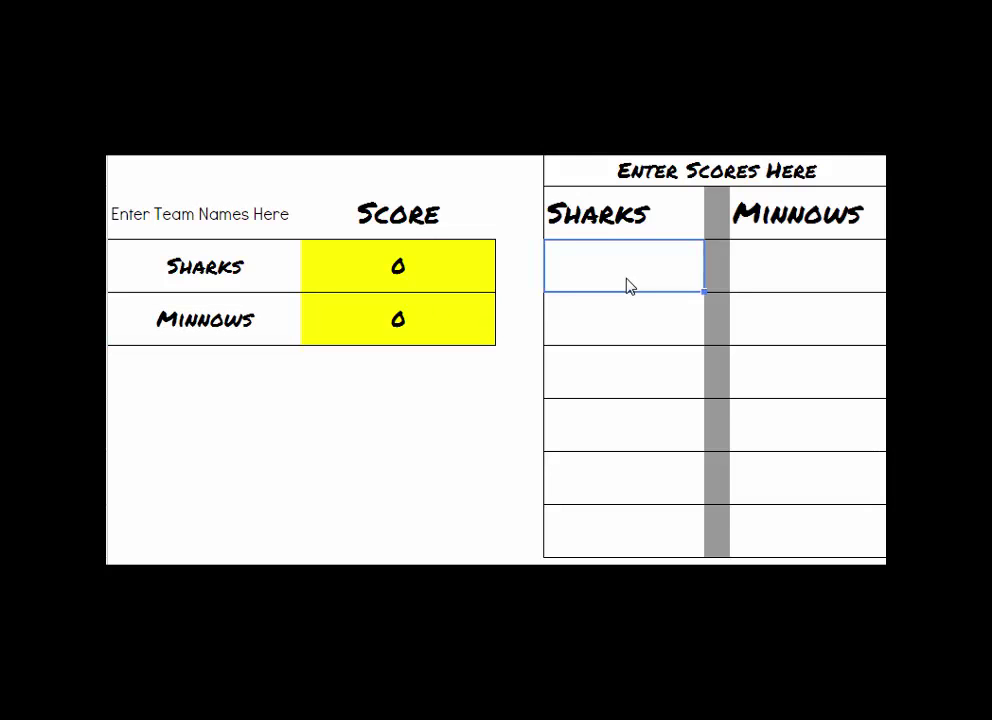
pyautogui.write('500')
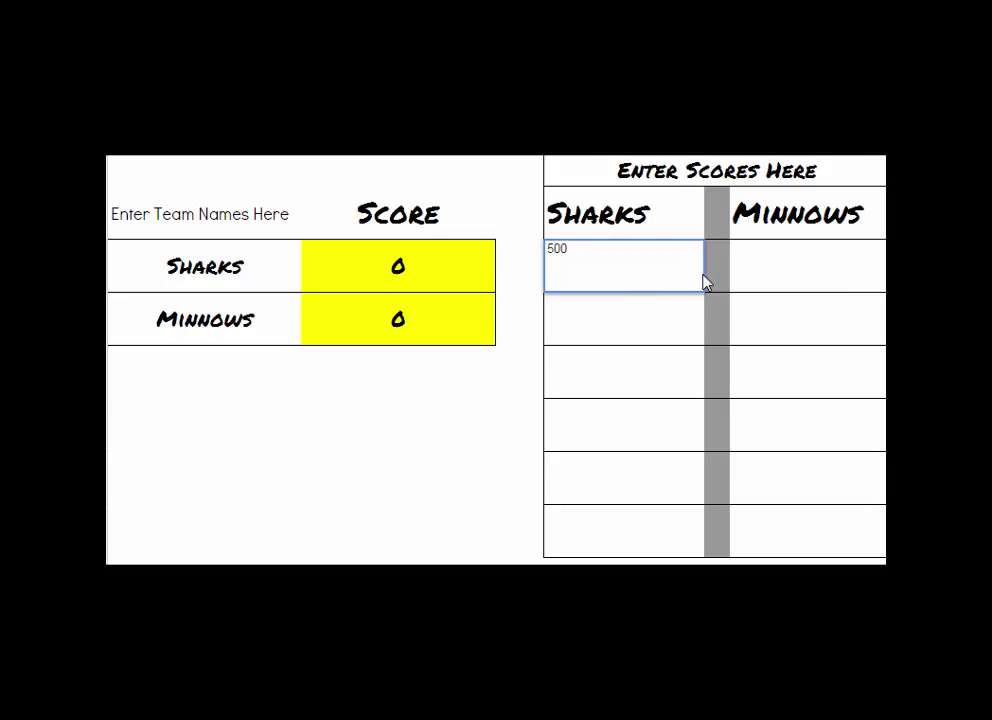
pyautogui.click(753, 273)
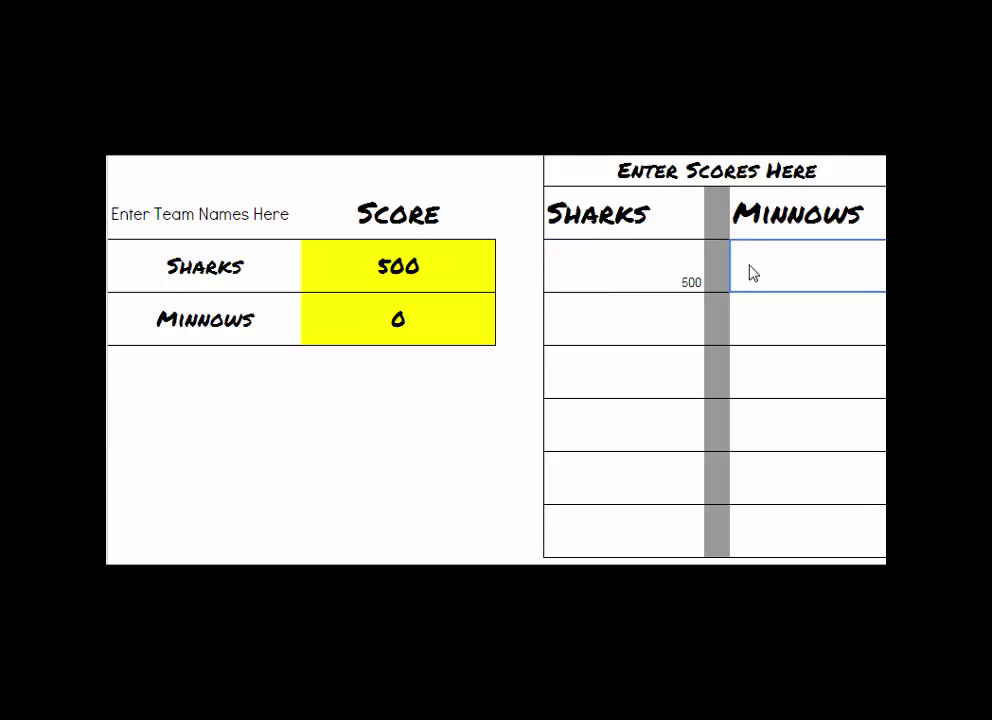
pyautogui.write('300')
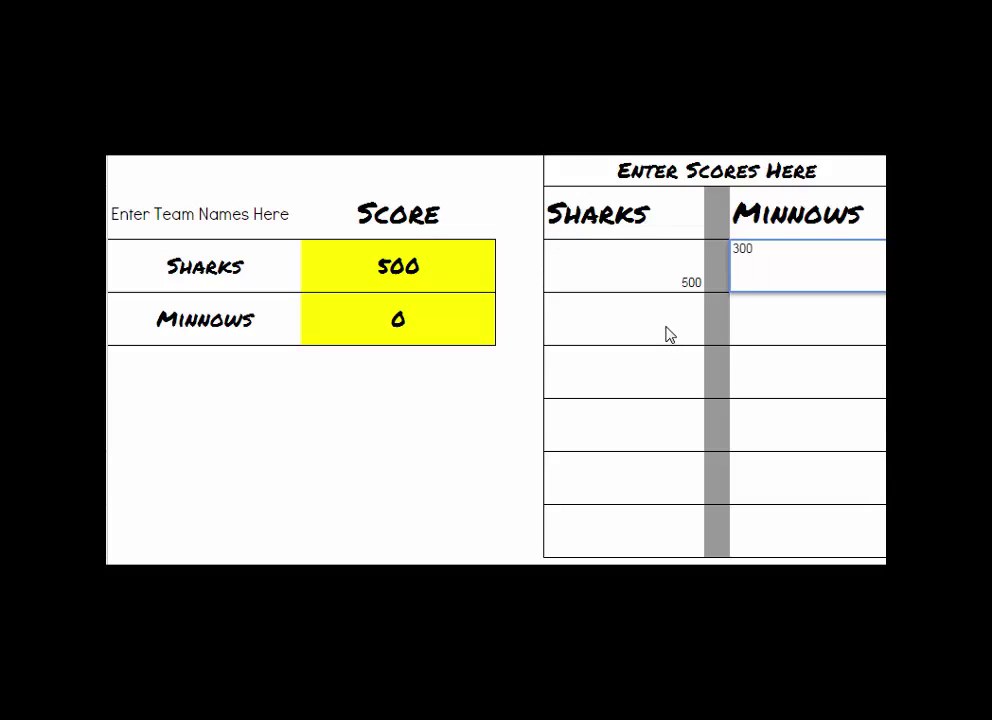
# - Enter the second row of scores in the score entry table: 100 for the Sharks and 500 for the Minnows
pyautogui.click(667, 334)
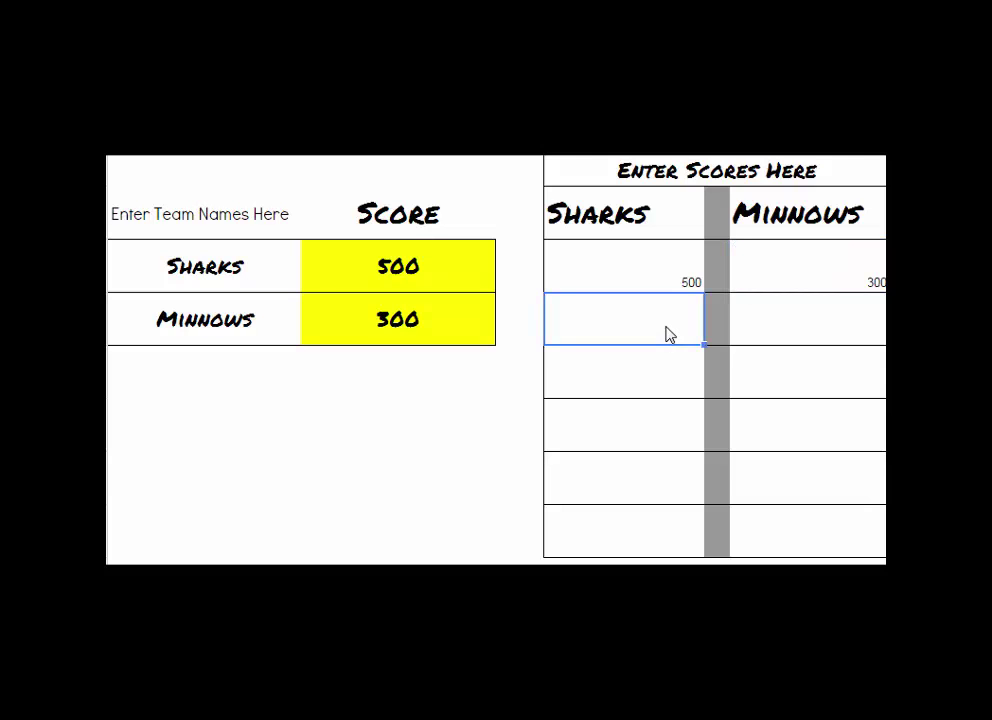
pyautogui.write('100')
pyautogui.click(815, 333)
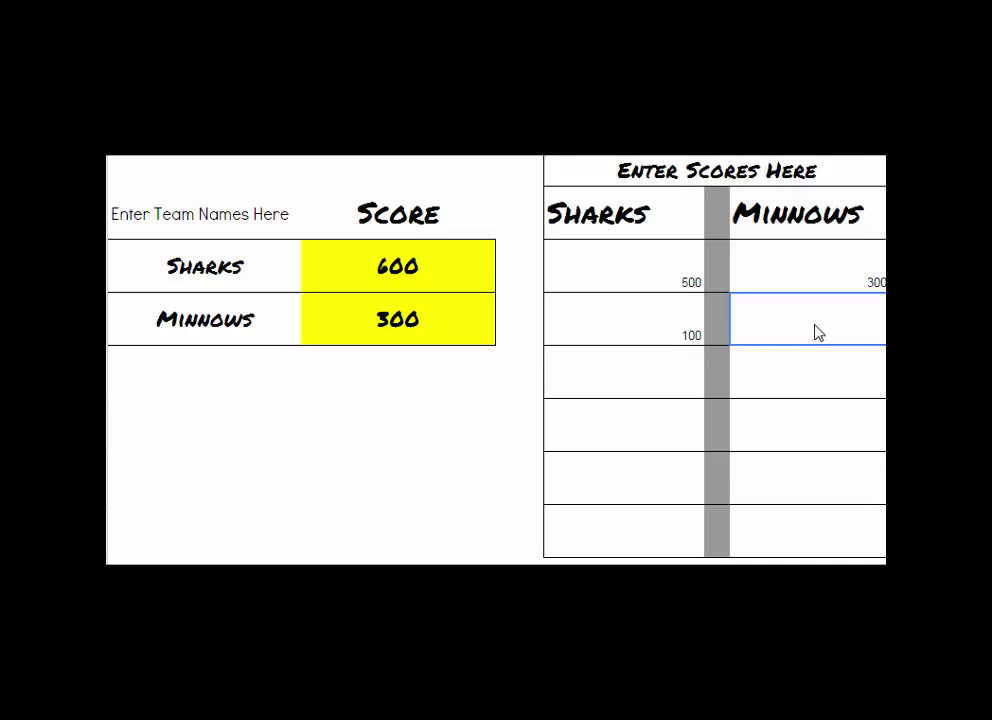
pyautogui.write('500')
pyautogui.press('Return')
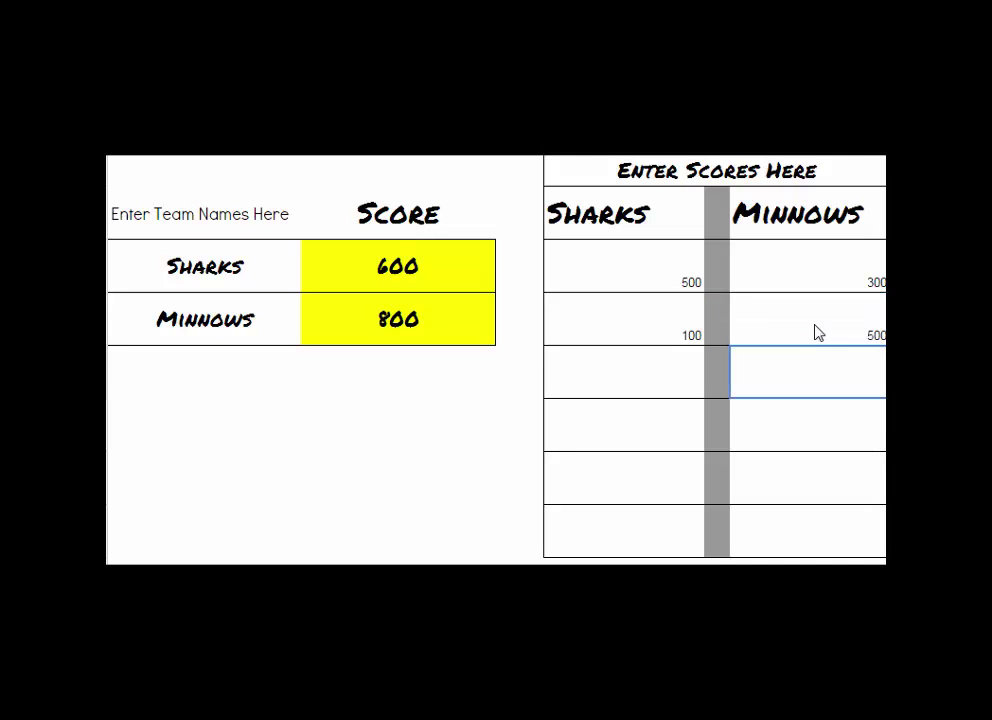